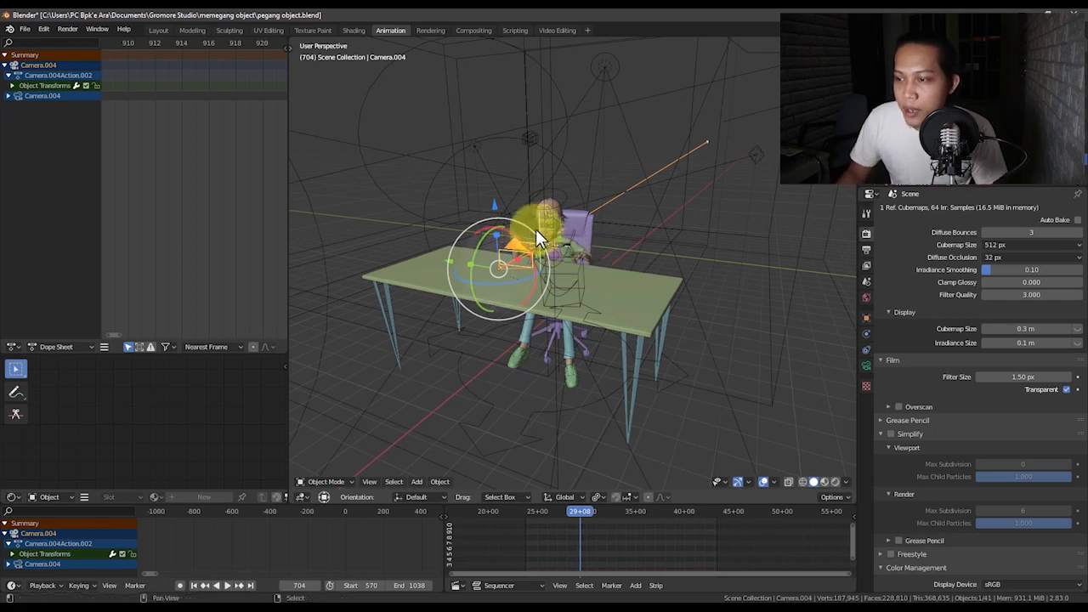
Step: Go to frame 567 and delete the existing camera beyond the desk
{"action": "middle_click_drag", "start_coordinate": [535, 229], "coordinate": [670, 291]}
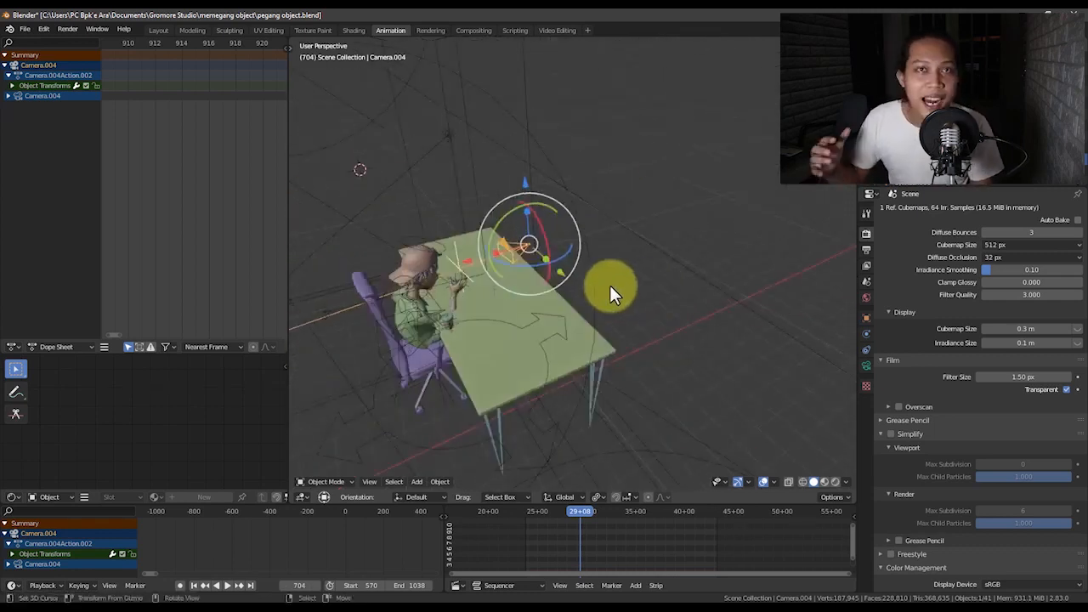
{"action": "left_click", "coordinate": [527, 511]}
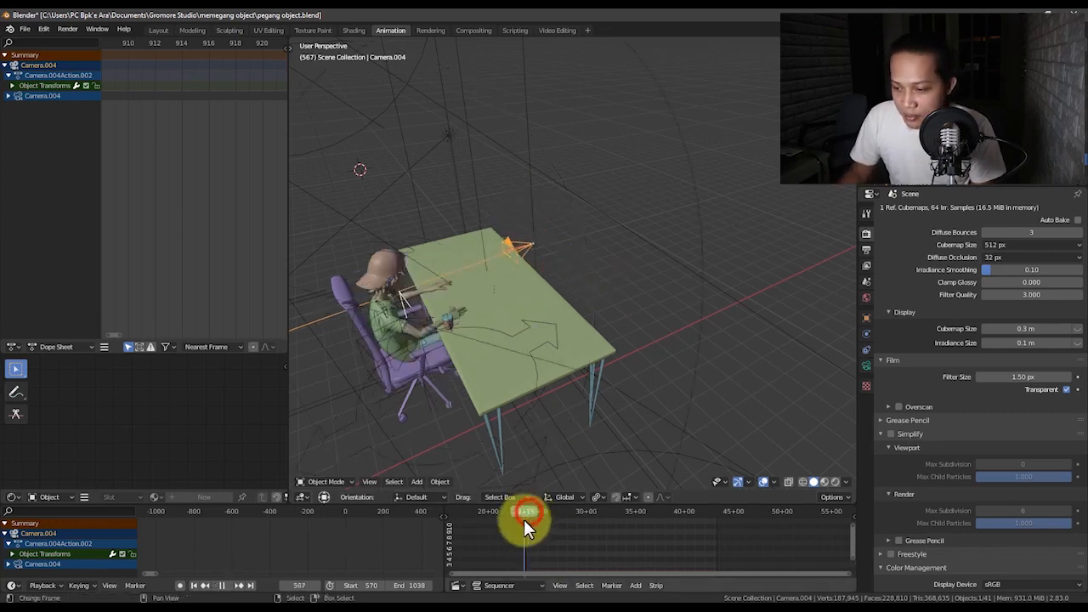
{"action": "scroll", "coordinate": [438, 281], "scroll_direction": "up", "scroll_amount": 2}
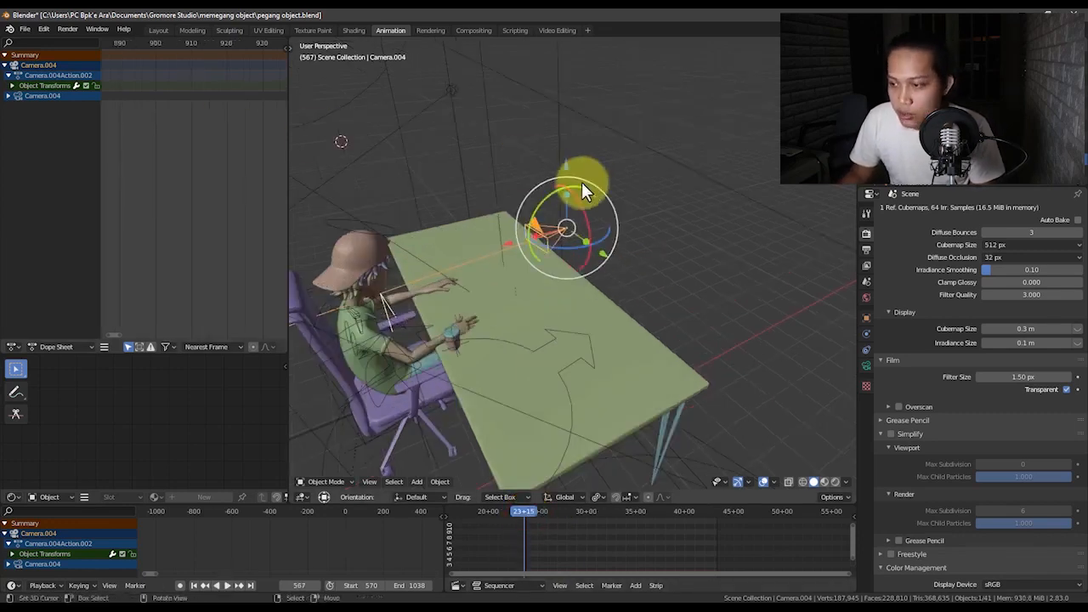
{"action": "key", "text": "x"}
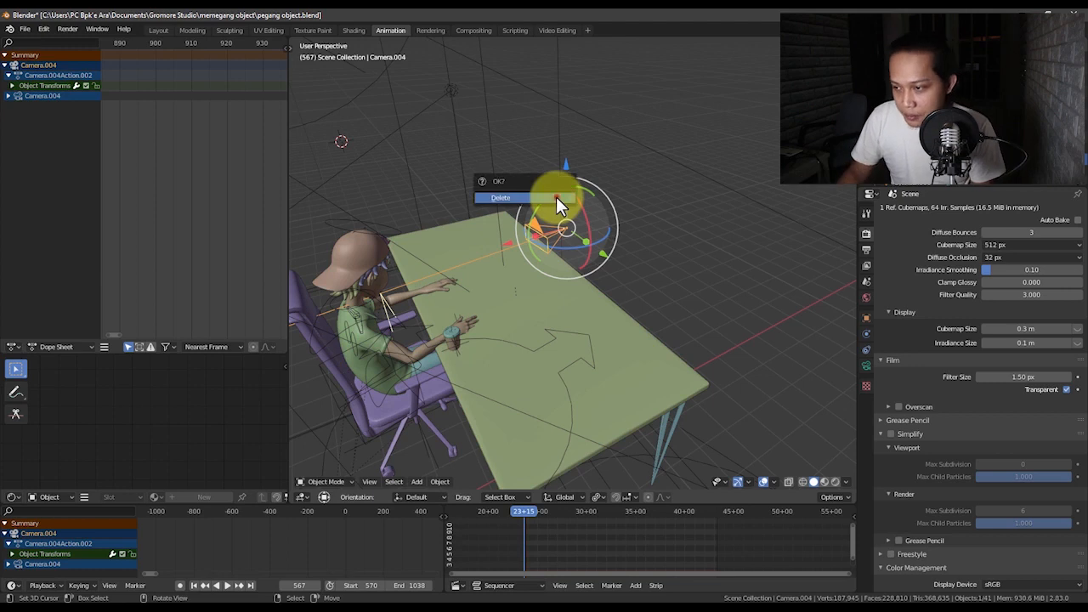
{"action": "left_click", "coordinate": [556, 196]}
Step: Add a new camera to the scene and clear its location so it sits at the world origin
{"action": "middle_click_drag", "start_coordinate": [596, 227], "coordinate": [509, 239]}
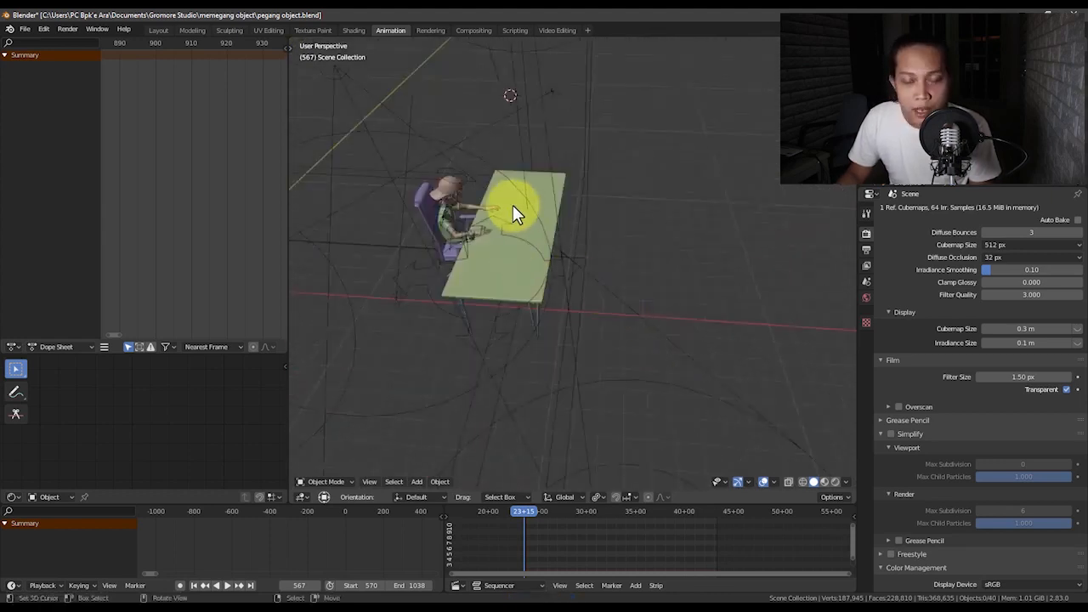
{"action": "key", "text": "shift+a"}
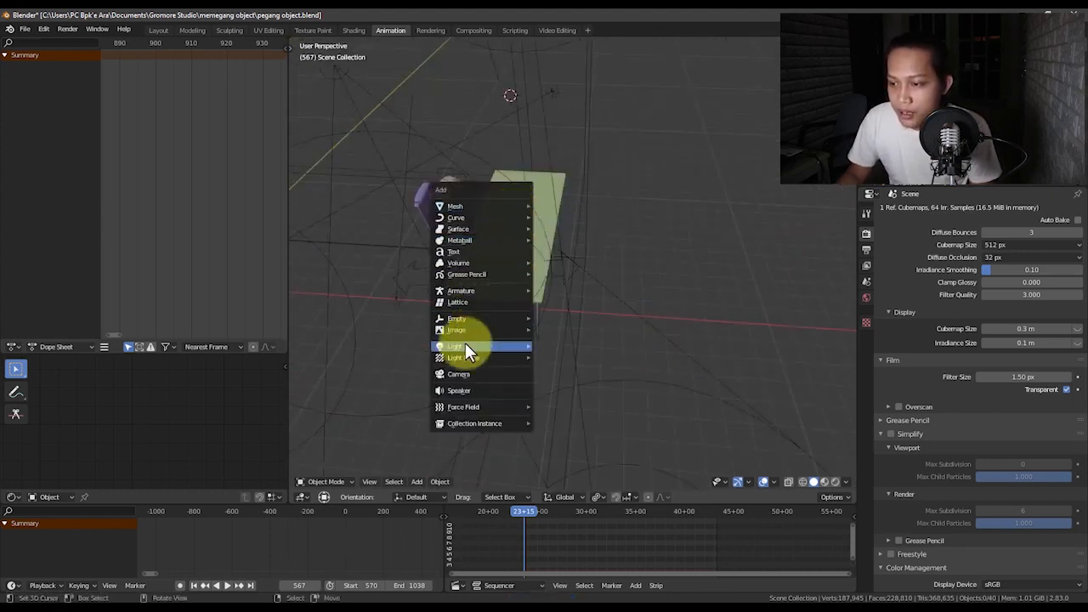
{"action": "left_click", "coordinate": [464, 377]}
{"action": "middle_click_drag", "start_coordinate": [511, 89], "coordinate": [498, 110]}
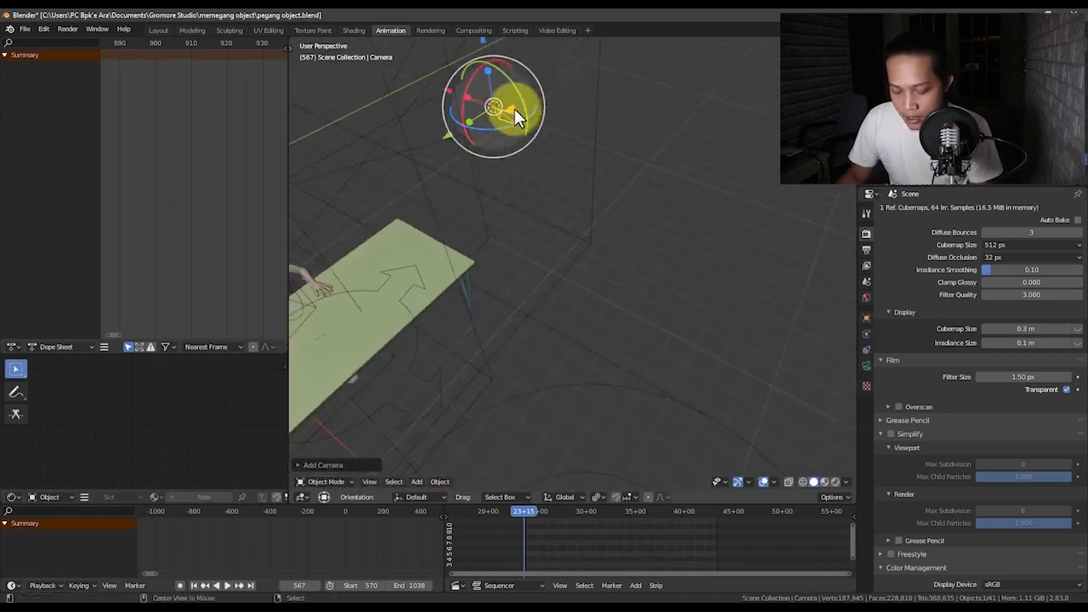
{"action": "key", "text": "alt+g"}
{"action": "scroll", "coordinate": [514, 109], "scroll_direction": "down", "scroll_amount": 7}
{"action": "middle_click_drag", "start_coordinate": [416, 173], "coordinate": [409, 185]}
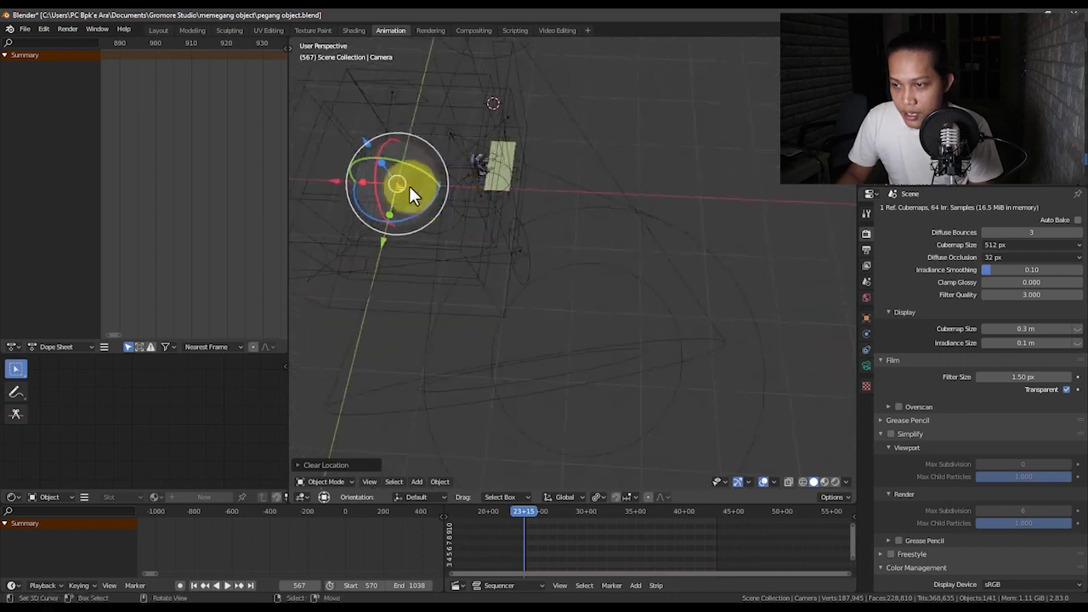
Step: Move the new camera from a top view to the side of the desk facing the seated character
{"action": "scroll", "coordinate": [409, 185], "scroll_direction": "up", "scroll_amount": 5}
{"action": "key", "text": "KP_7"}
{"action": "key", "text": "g"}
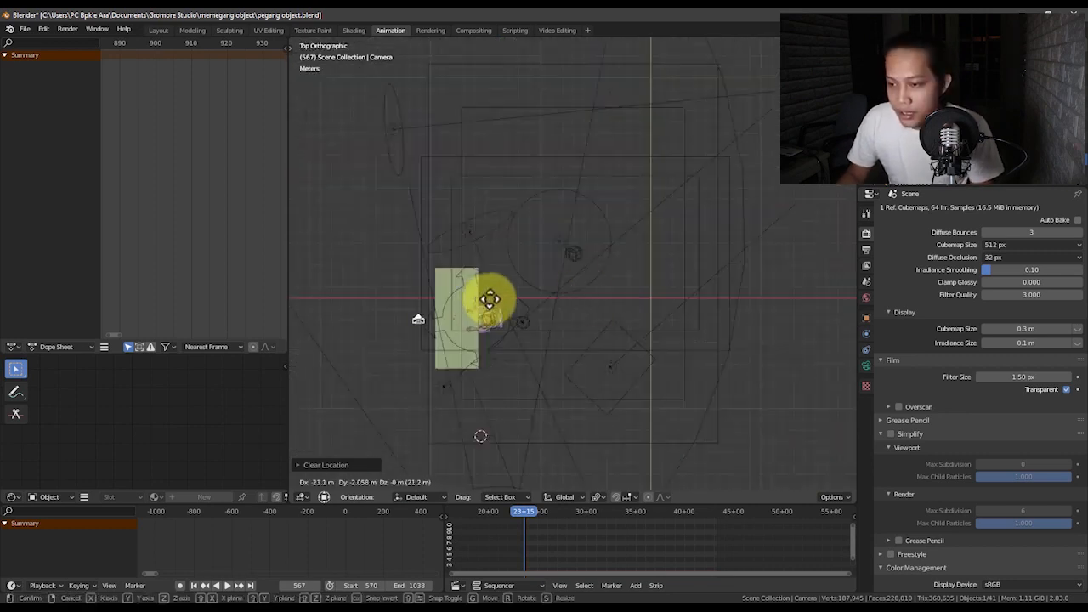
{"action": "left_click", "coordinate": [490, 299]}
{"action": "scroll", "coordinate": [416, 319], "scroll_direction": "up", "scroll_amount": 5}
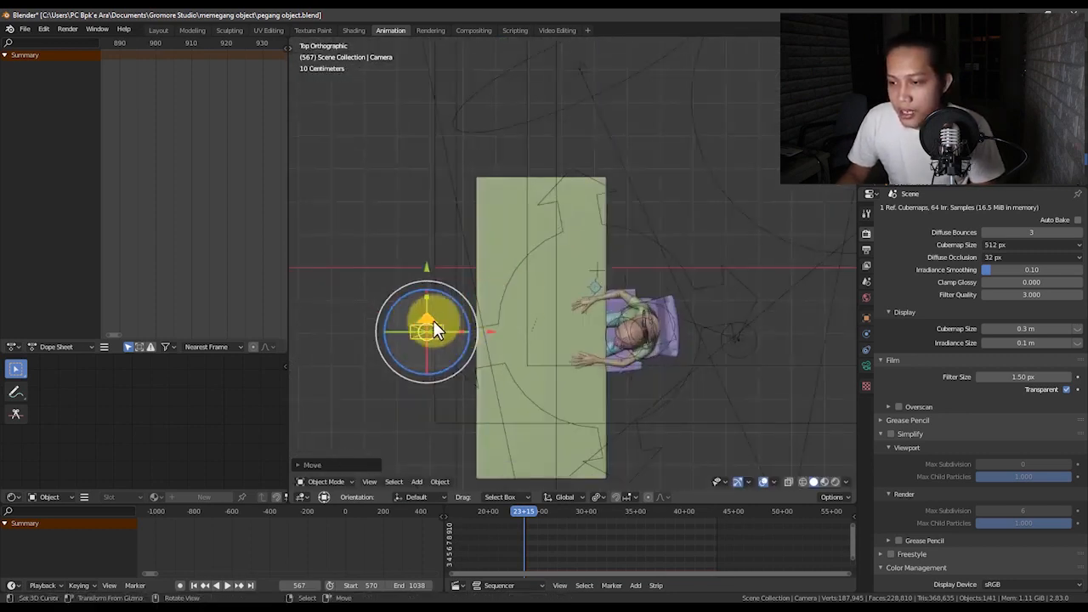
Step: Align the new camera to a frontal view of the character sitting behind the desk
{"action": "middle_click_drag", "start_coordinate": [433, 320], "coordinate": [528, 227]}
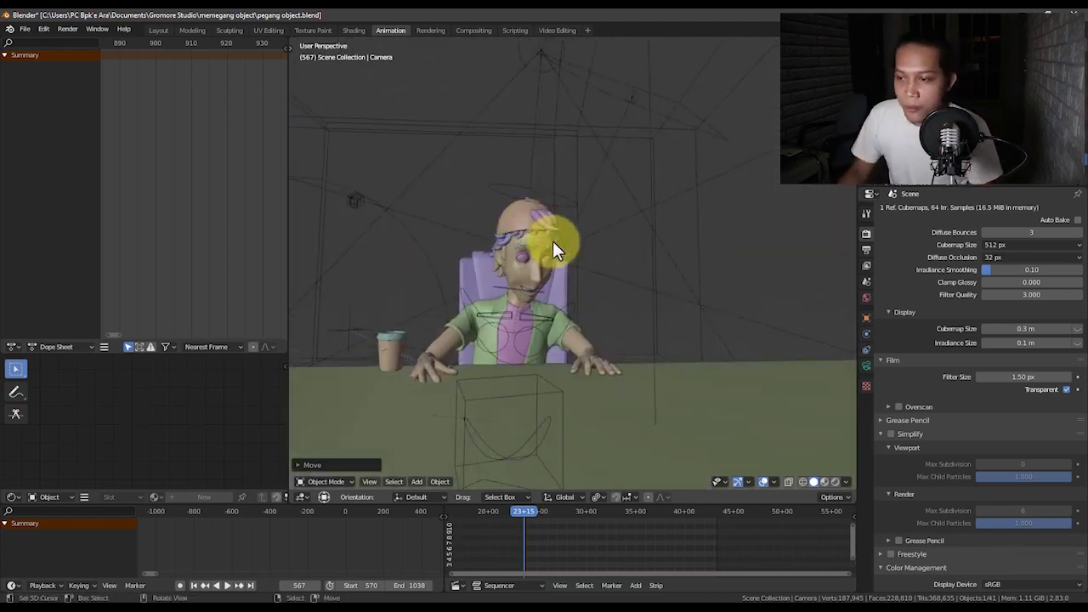
{"action": "scroll", "coordinate": [523, 250], "scroll_direction": "down", "scroll_amount": 6}
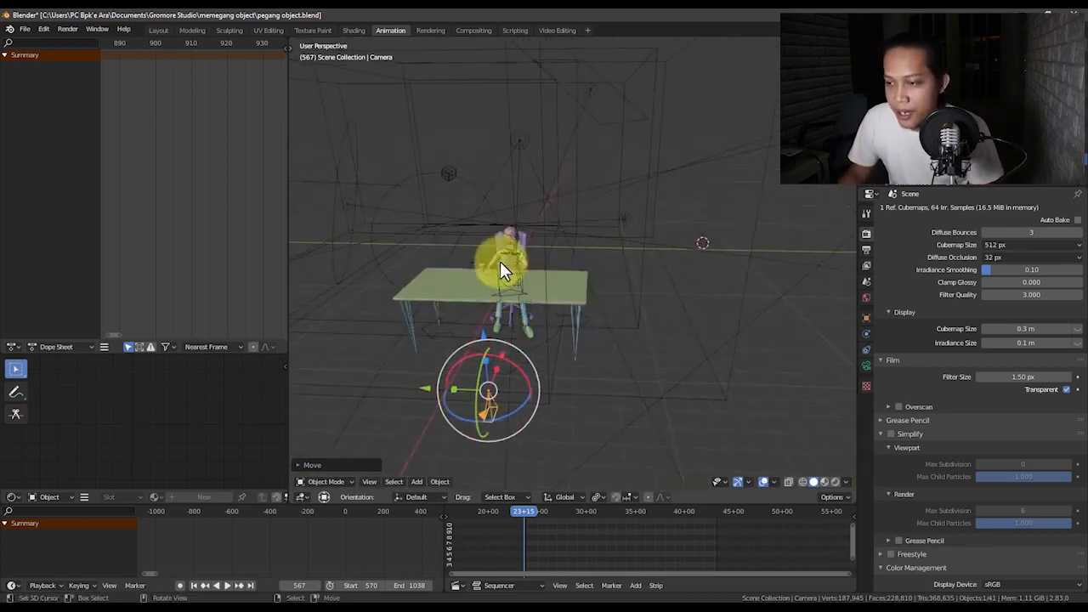
{"action": "scroll", "coordinate": [499, 261], "scroll_direction": "up", "scroll_amount": 5}
{"action": "middle_click_drag", "start_coordinate": [538, 240], "coordinate": [560, 226]}
{"action": "scroll", "coordinate": [504, 224], "scroll_direction": "up", "scroll_amount": 5}
{"action": "scroll", "coordinate": [521, 215], "scroll_direction": "down", "scroll_amount": 3}
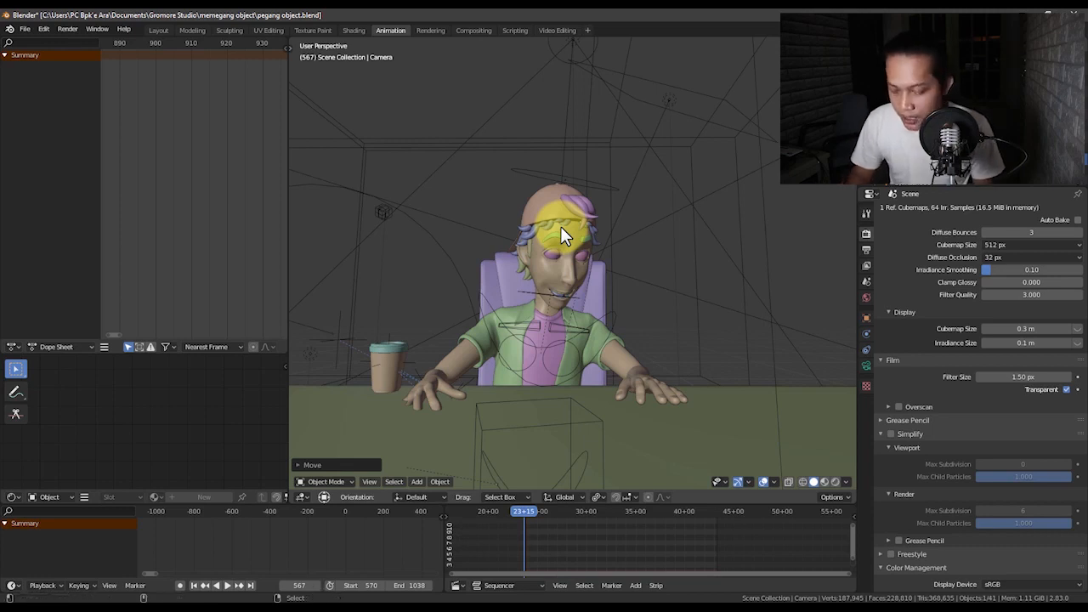
{"action": "key", "text": "KP_0"}
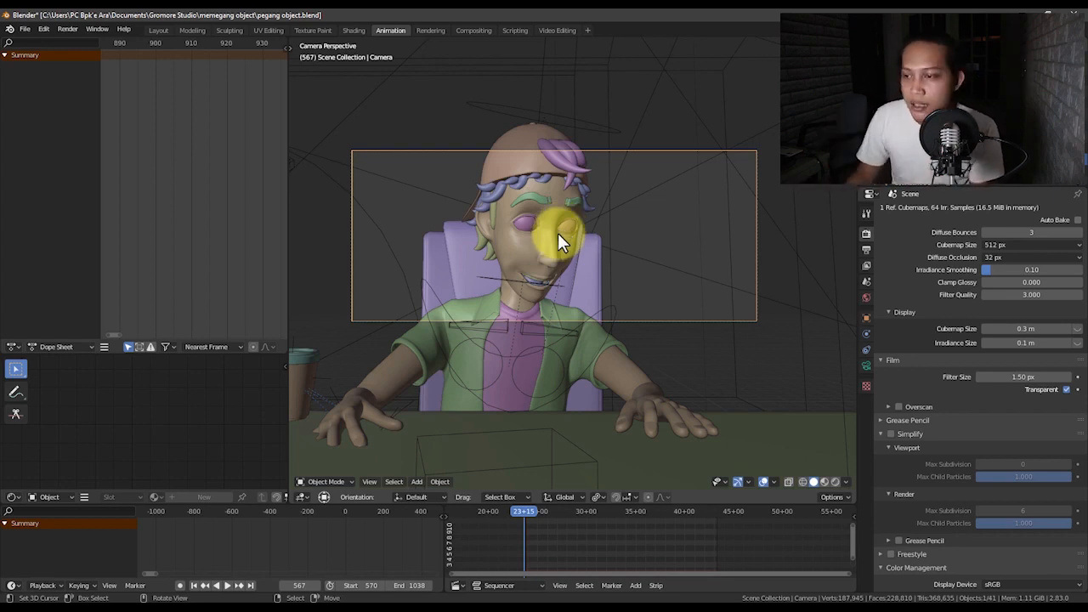
Step: Shift the camera framing on the character and pull the camera back slightly along its local Z axis
{"action": "left_click", "coordinate": [670, 308]}
{"action": "left_click", "coordinate": [658, 234]}
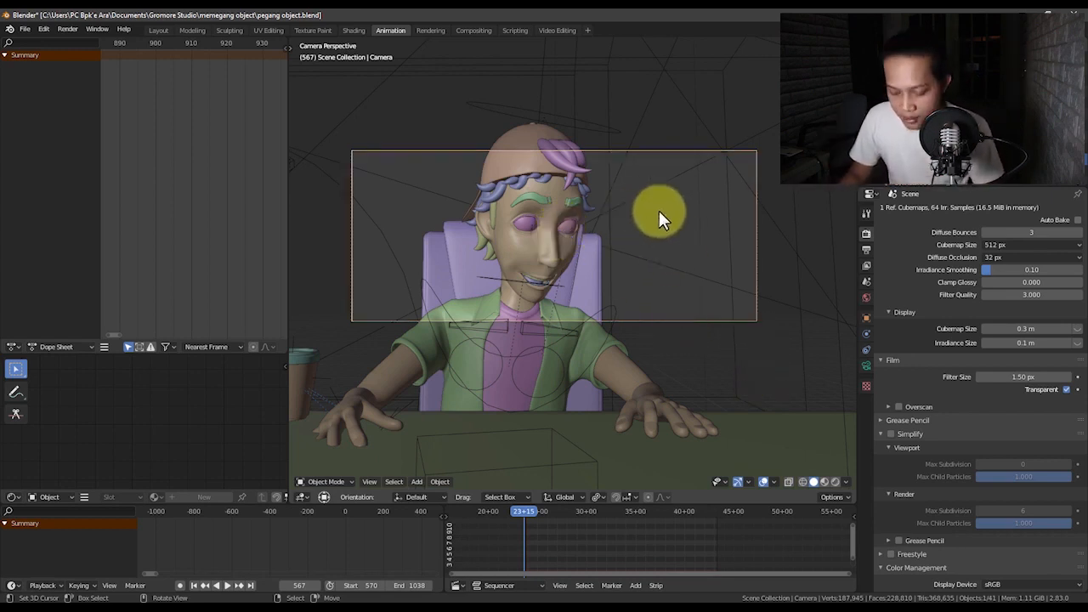
{"action": "key", "text": "g"}
{"action": "left_click", "coordinate": [647, 230]}
{"action": "key", "text": "g"}
{"action": "key", "text": "z"}
{"action": "key", "text": "z"}
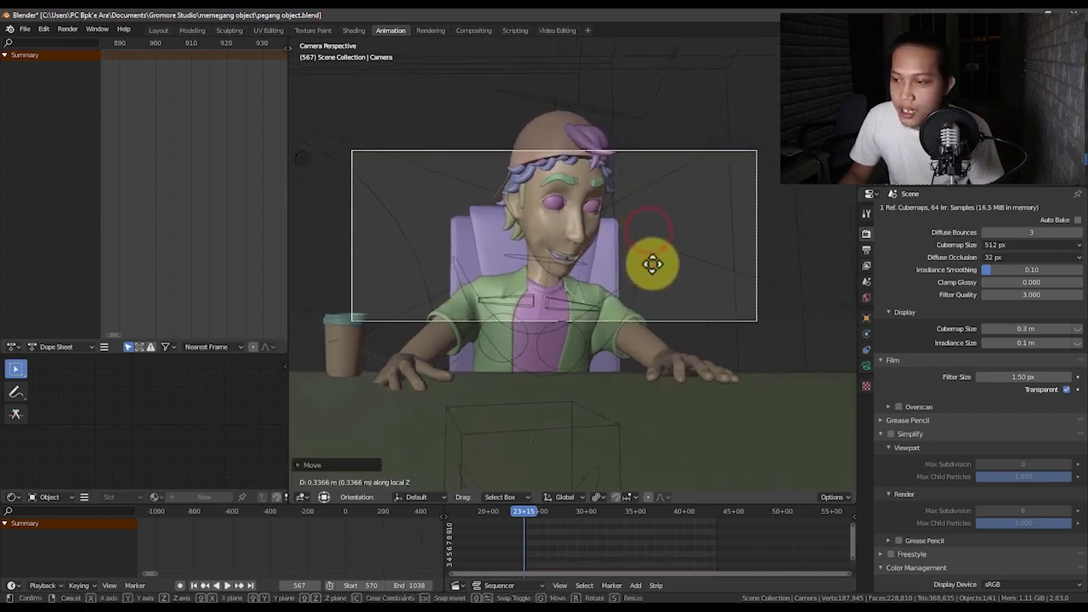
{"action": "left_click", "coordinate": [629, 244]}
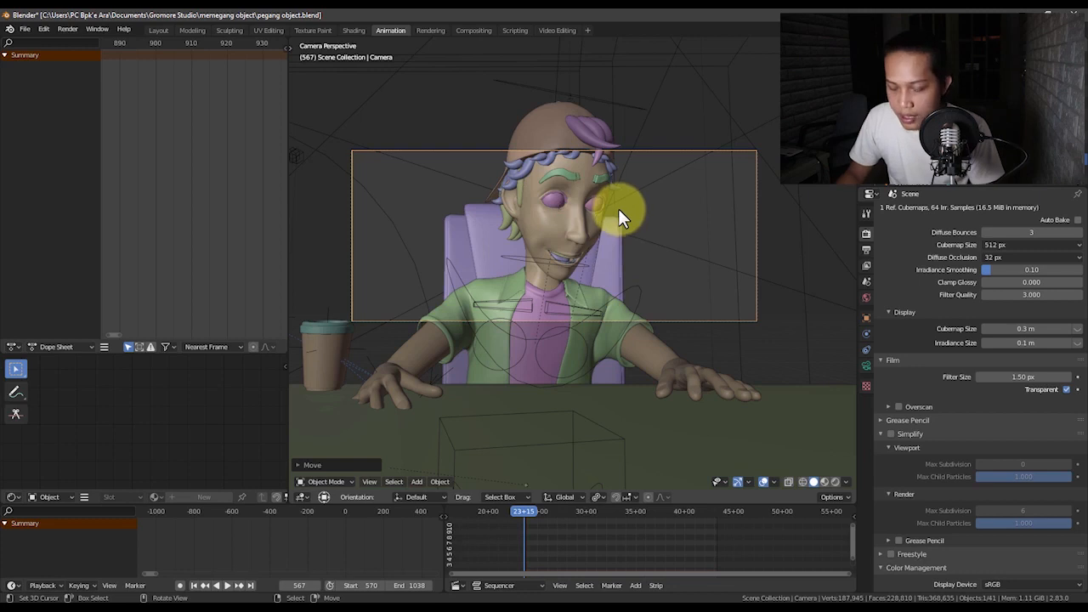
Step: Pull the camera back about 1.7 m more along its local Z axis and fine-tune the framing to include the cup
{"action": "key", "text": "g"}
{"action": "right_click", "coordinate": [622, 212]}
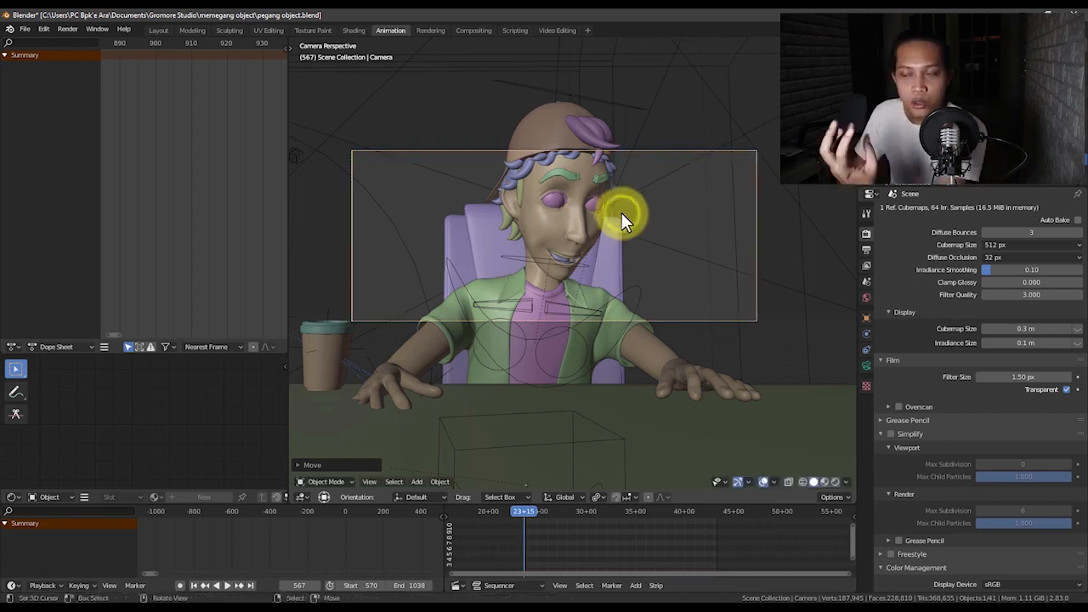
{"action": "key", "text": "g"}
{"action": "key", "text": "z"}
{"action": "key", "text": "z"}
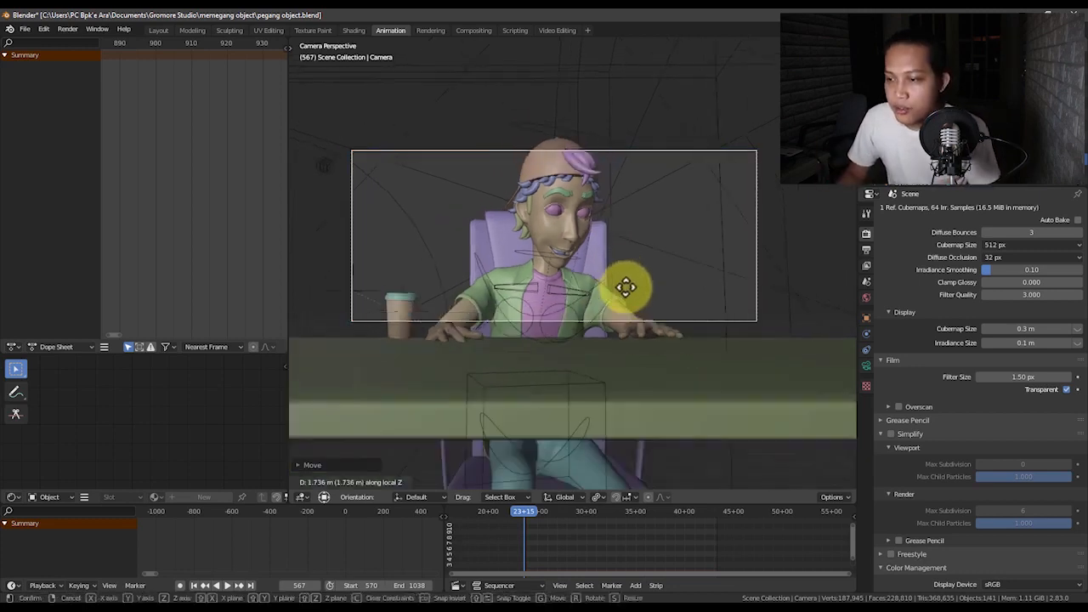
{"action": "left_click", "coordinate": [634, 277]}
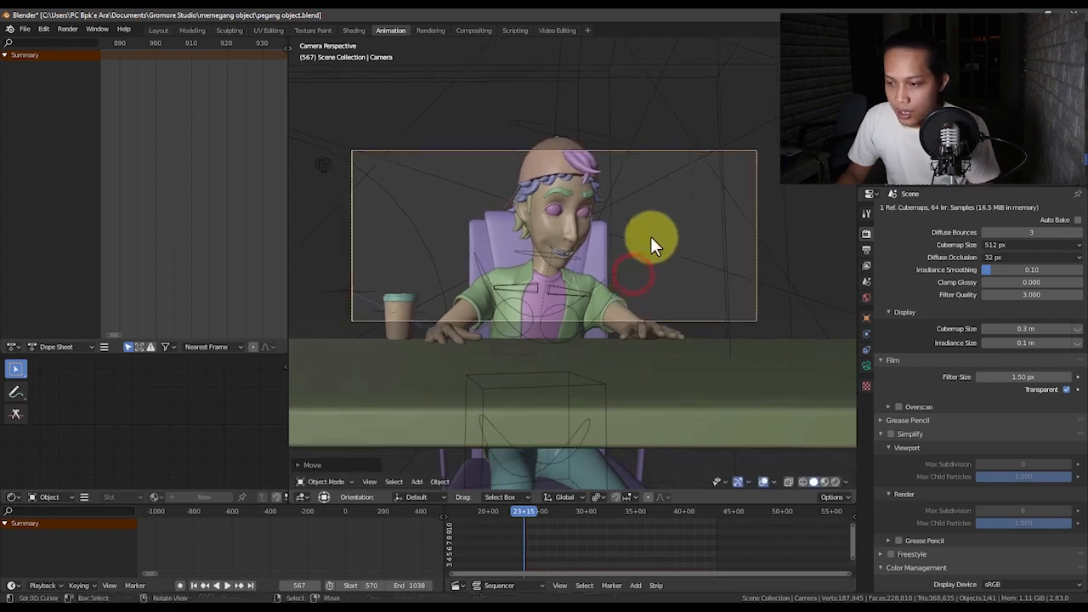
{"action": "key", "text": "g"}
{"action": "left_click", "coordinate": [644, 244]}
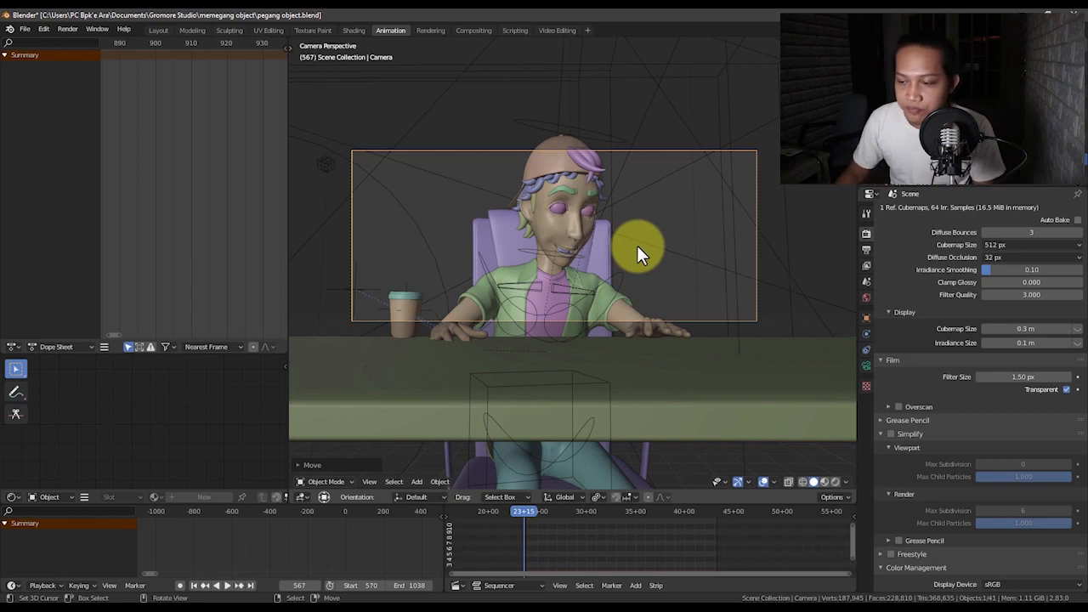
Step: Bind the new camera to a timeline marker at frame 567
{"action": "left_click", "coordinate": [136, 586]}
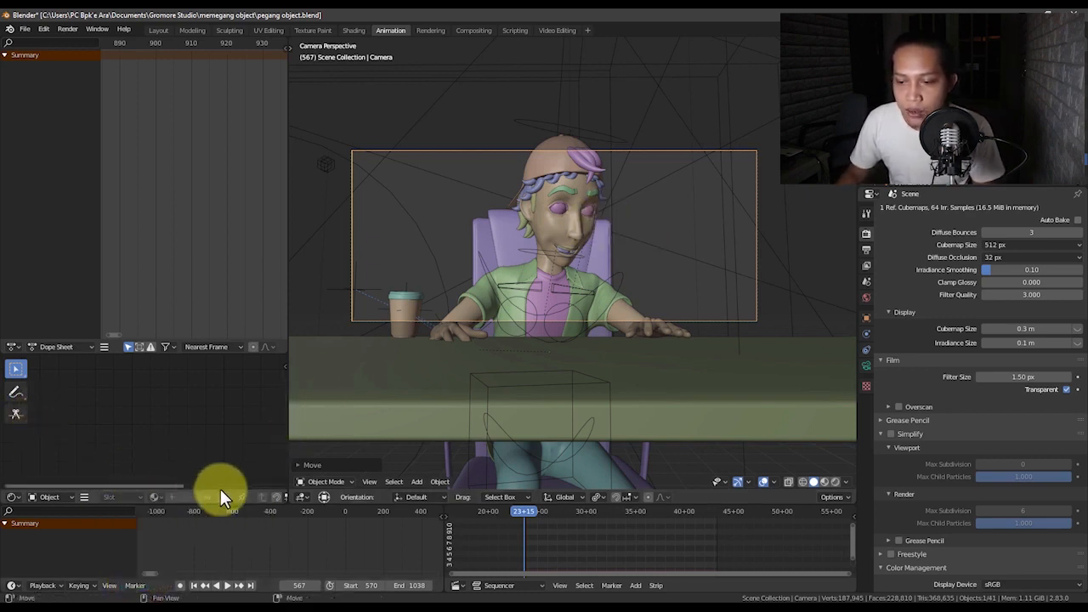
{"action": "left_click", "coordinate": [612, 586]}
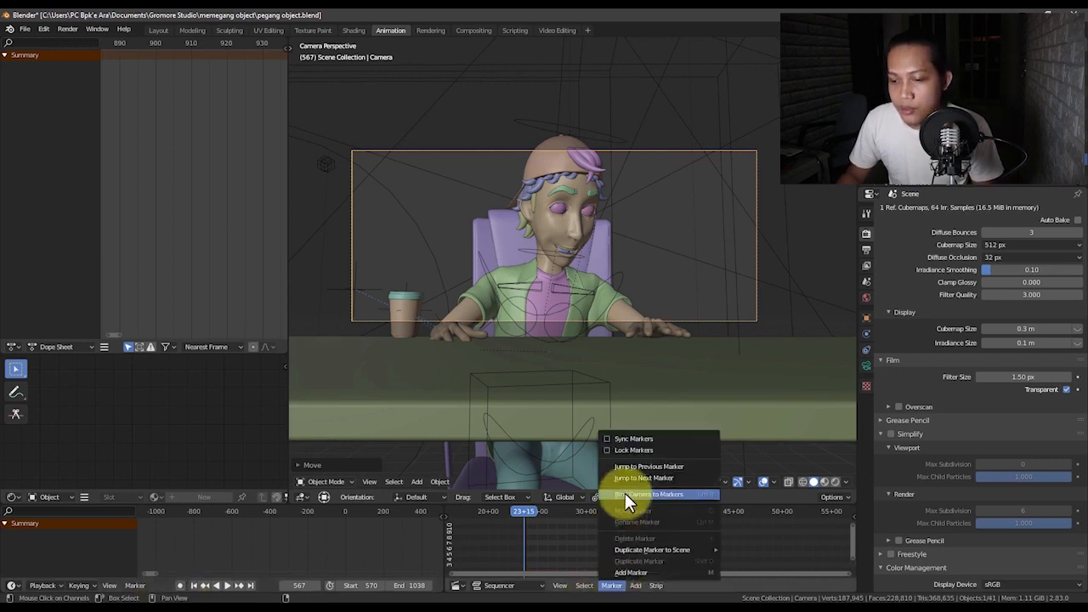
{"action": "left_click", "coordinate": [135, 586]}
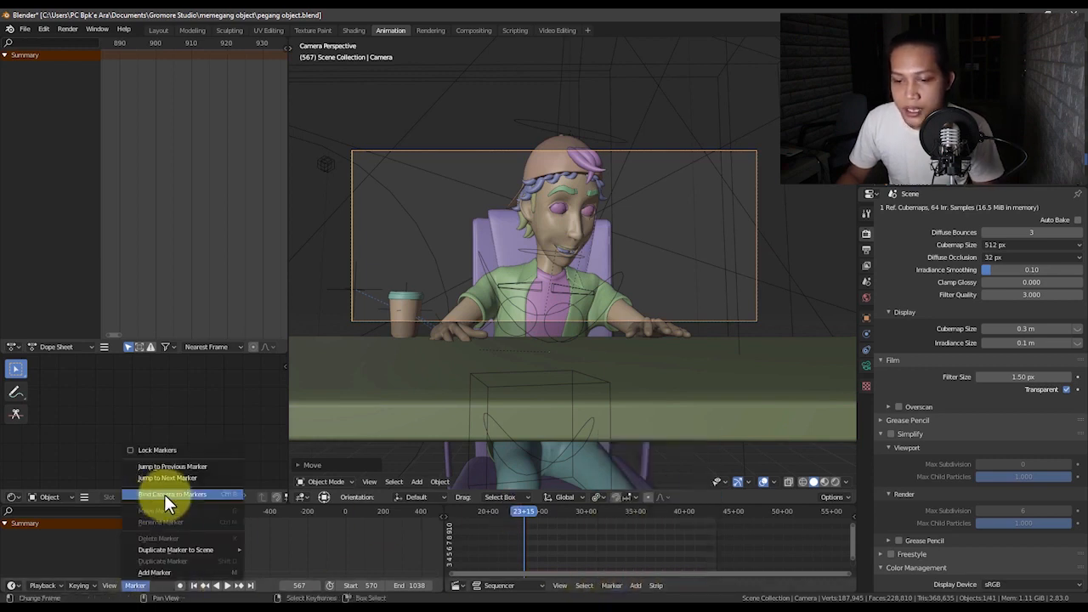
{"action": "left_click", "coordinate": [213, 493]}
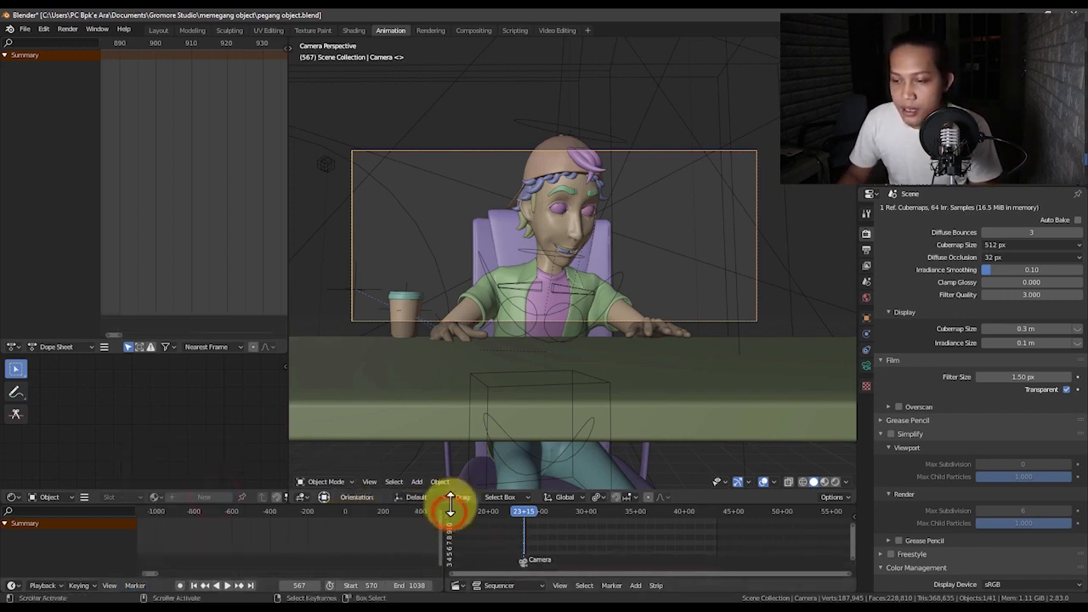
Step: Rename the camera marker at frame 567 as "Kamera 1"
{"action": "scroll", "coordinate": [523, 557], "scroll_direction": "up", "scroll_amount": 3}
{"action": "left_click", "coordinate": [537, 560]}
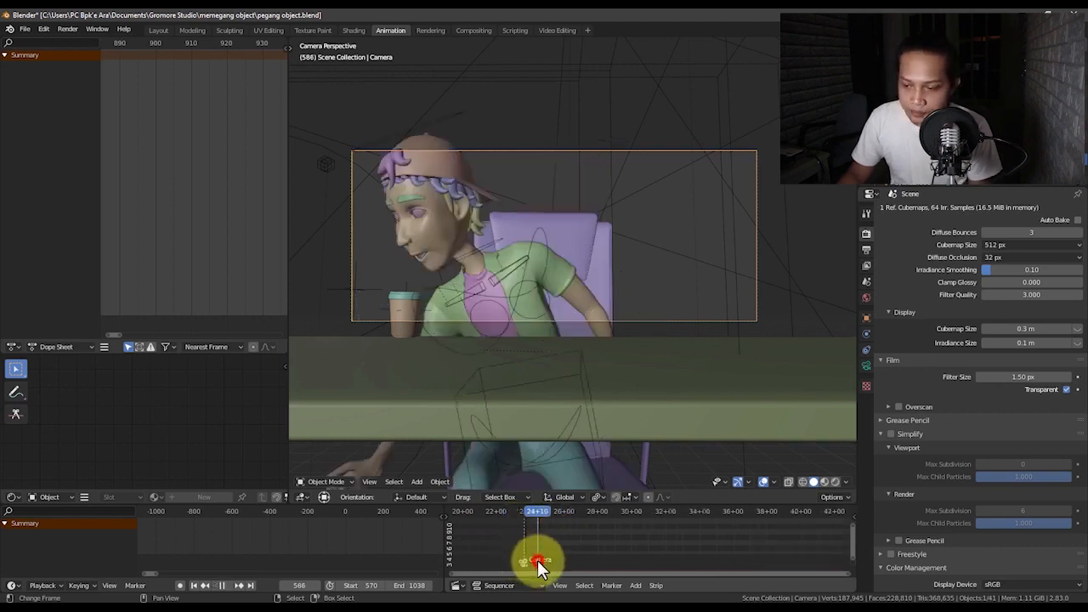
{"action": "left_click", "coordinate": [522, 537]}
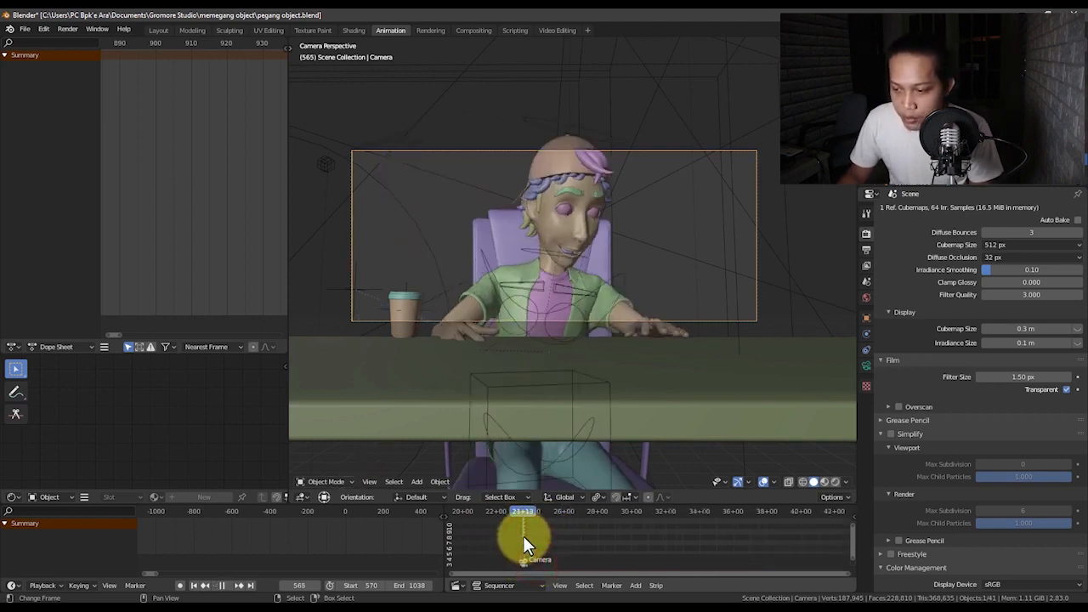
{"action": "left_click", "coordinate": [524, 535]}
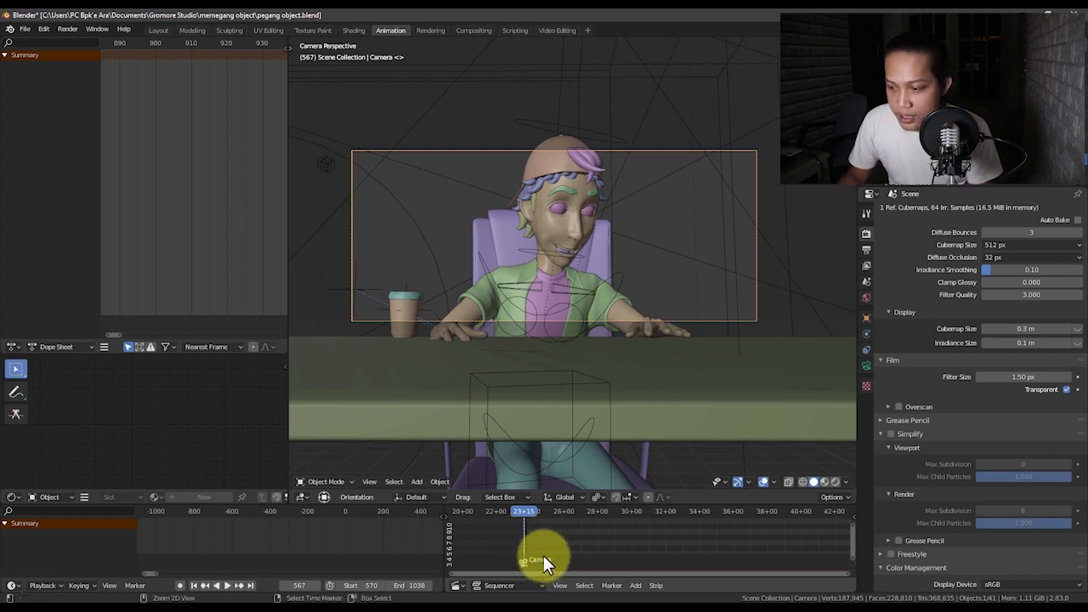
{"action": "left_click", "coordinate": [543, 555]}
{"action": "left_click", "coordinate": [612, 584]}
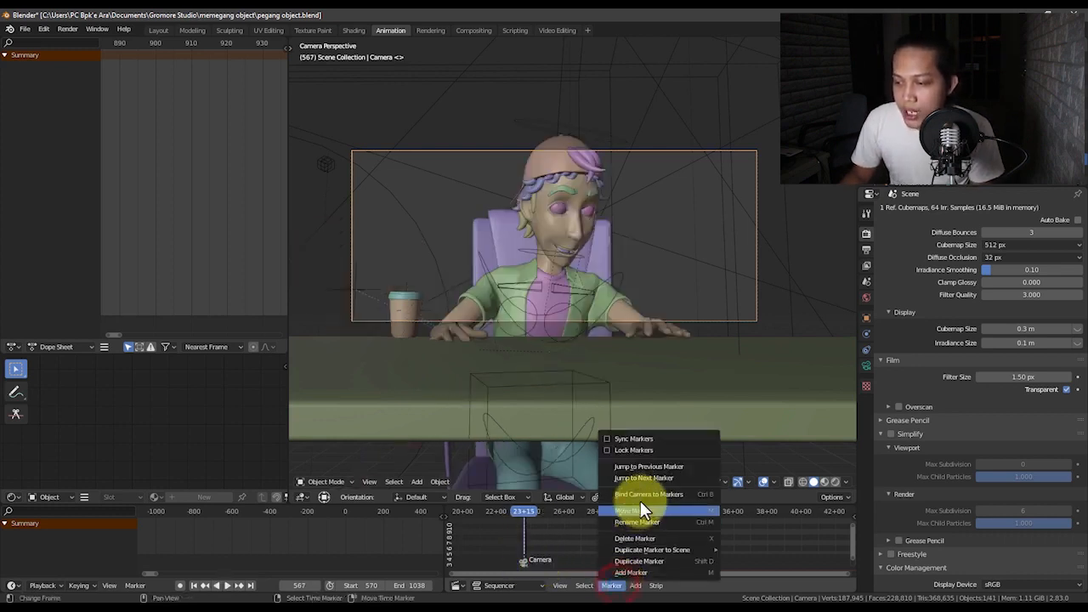
{"action": "left_click", "coordinate": [643, 521]}
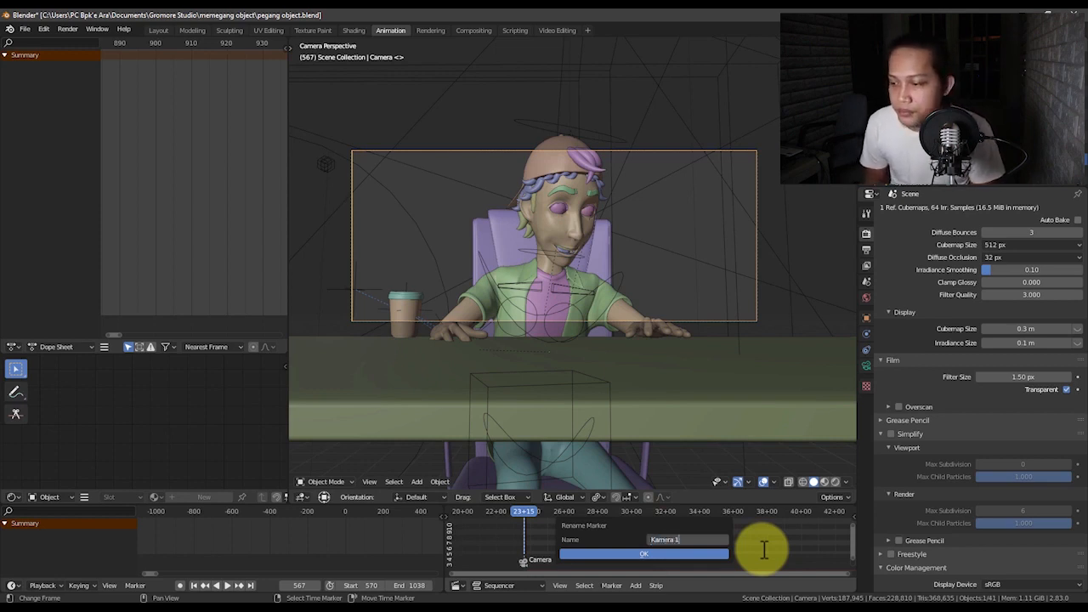
{"action": "key", "text": "Return"}
{"action": "left_click", "coordinate": [655, 553]}
{"action": "scroll", "coordinate": [596, 538], "scroll_direction": "up", "scroll_amount": 5}
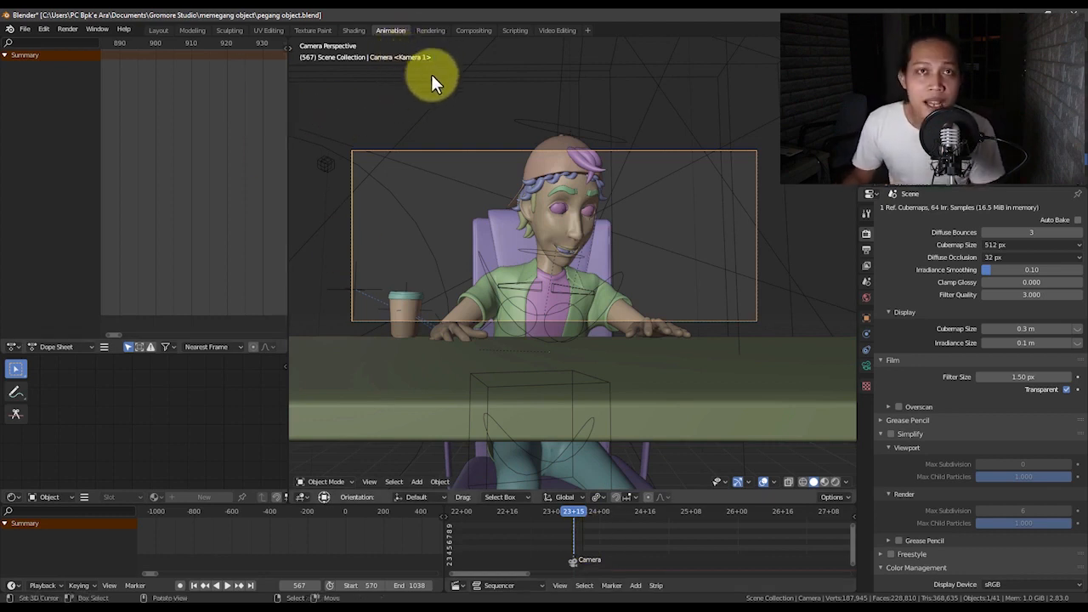
Step: Go to frame 593 and, in top view, duplicate the camera to a spot above the table end near the character
{"action": "key", "text": "space"}
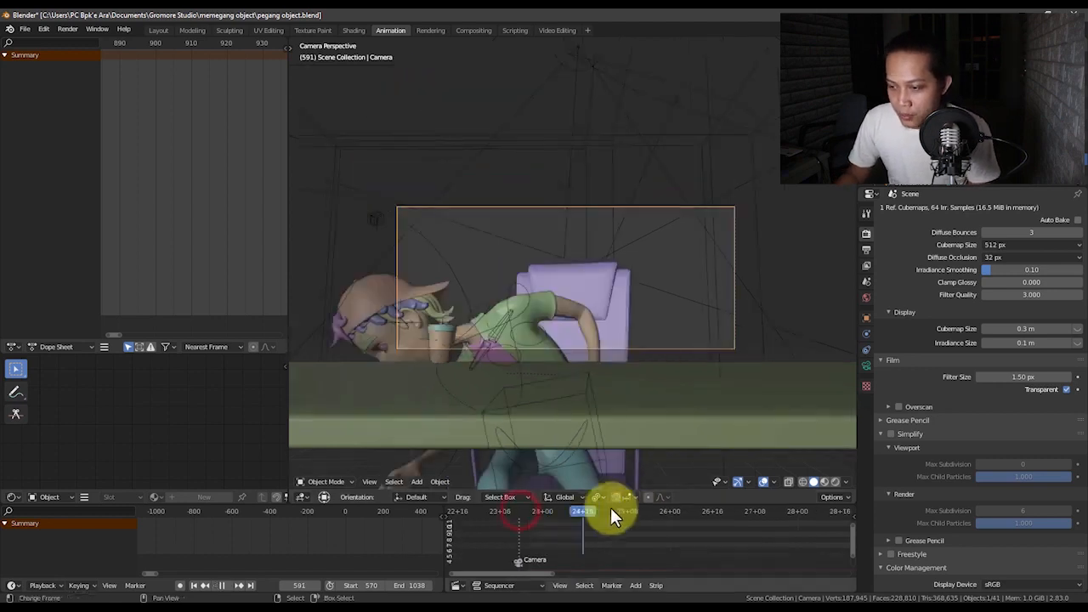
{"action": "left_click_drag", "start_coordinate": [547, 515], "coordinate": [587, 513]}
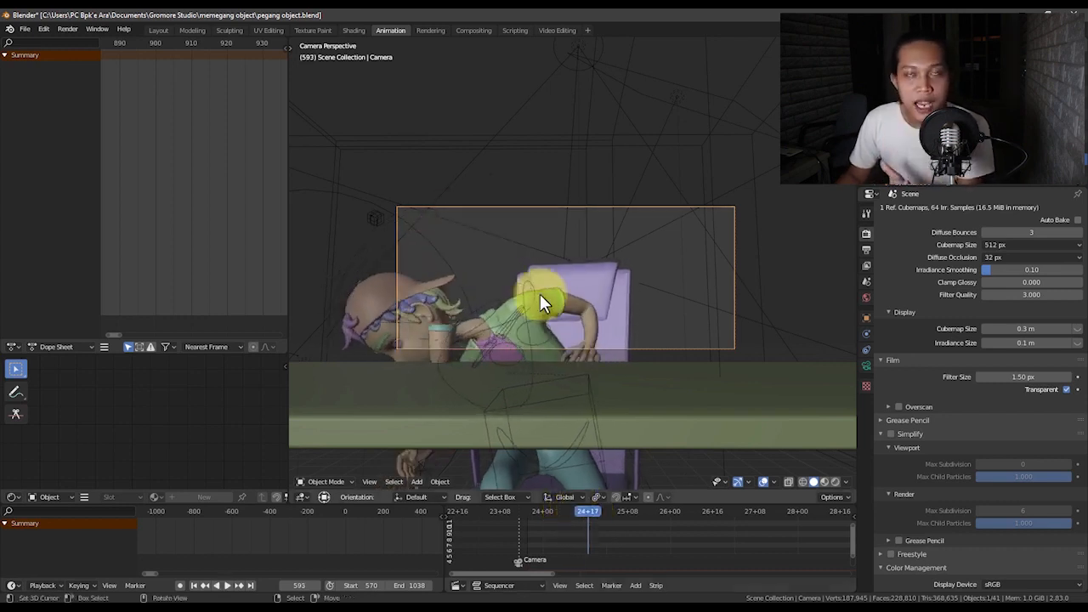
{"action": "key", "text": "KP_0"}
{"action": "key", "text": "KP_7"}
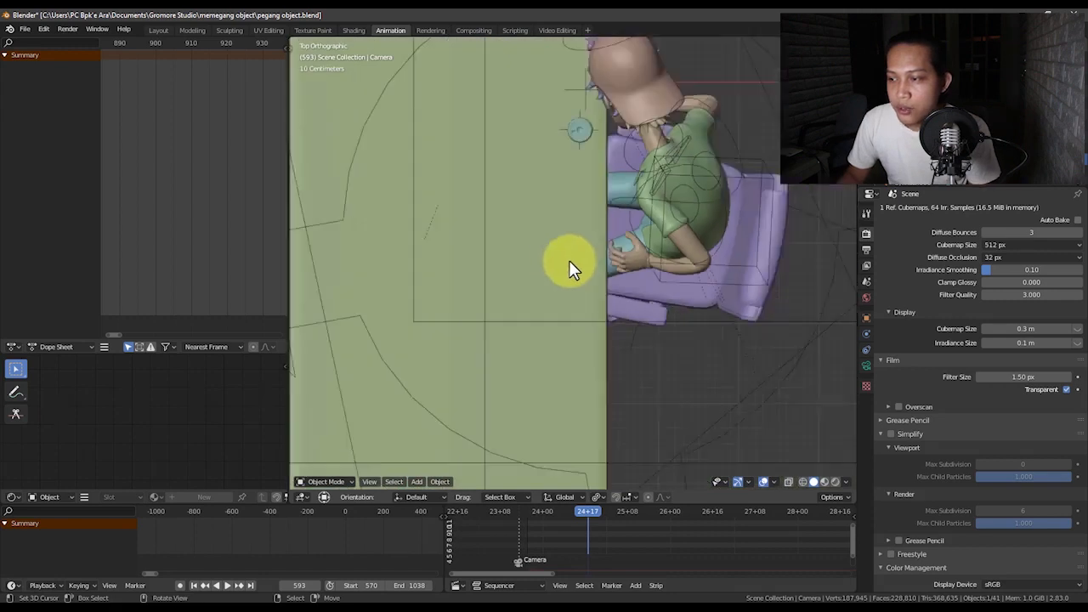
{"action": "scroll", "coordinate": [527, 251], "scroll_direction": "down", "scroll_amount": 3}
{"action": "middle_click_drag", "start_coordinate": [458, 272], "coordinate": [468, 273], "text": "shift"}
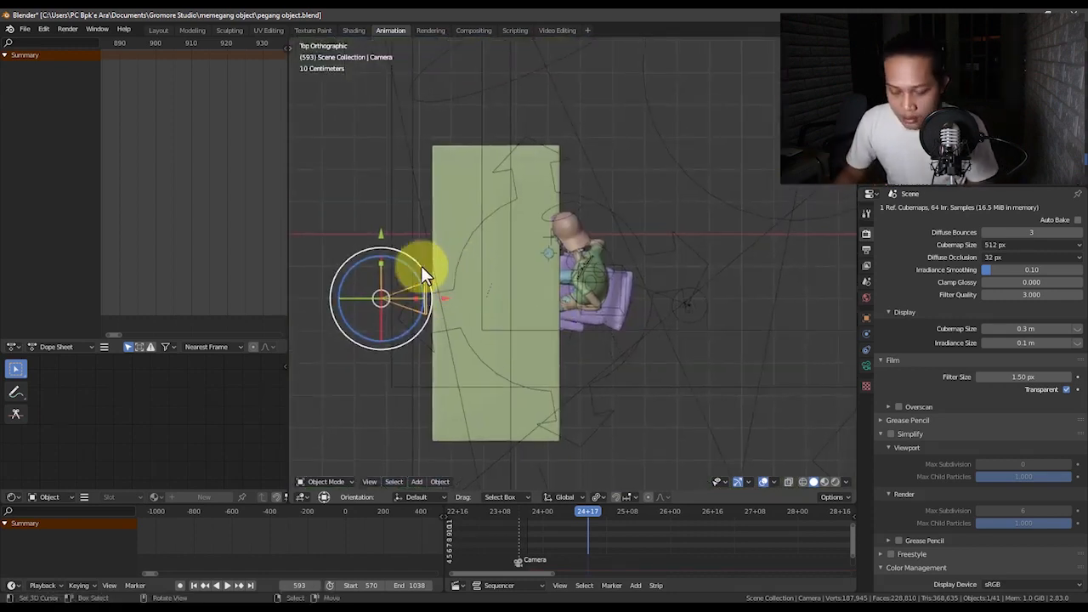
{"action": "key", "text": "shift+d"}
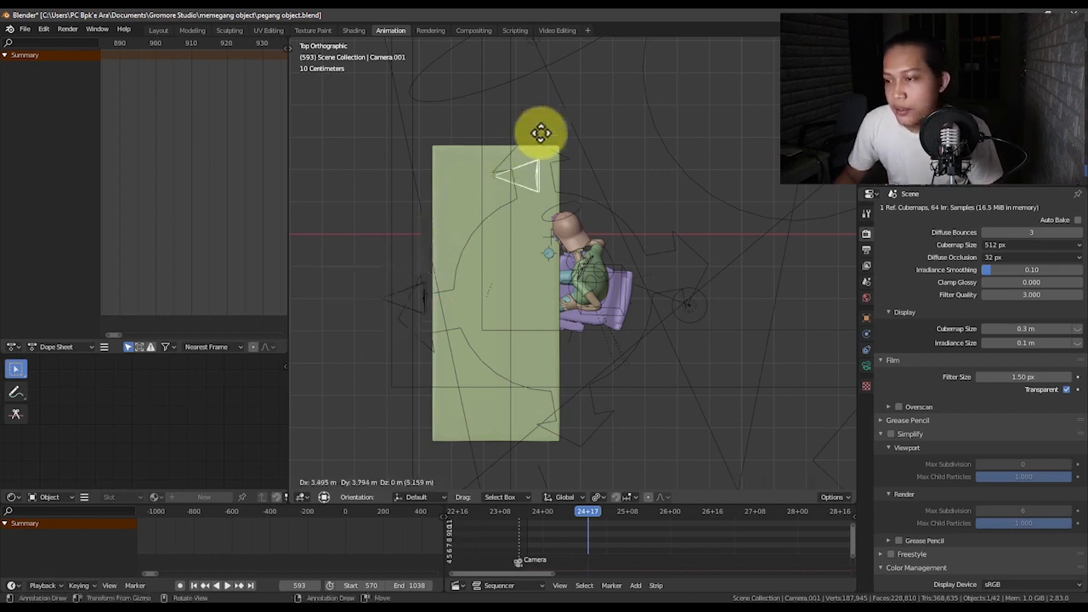
{"action": "left_click", "coordinate": [563, 104]}
Step: Rotate the duplicated camera to face the character from the side and move it just beyond the table's end
{"action": "key", "text": "r"}
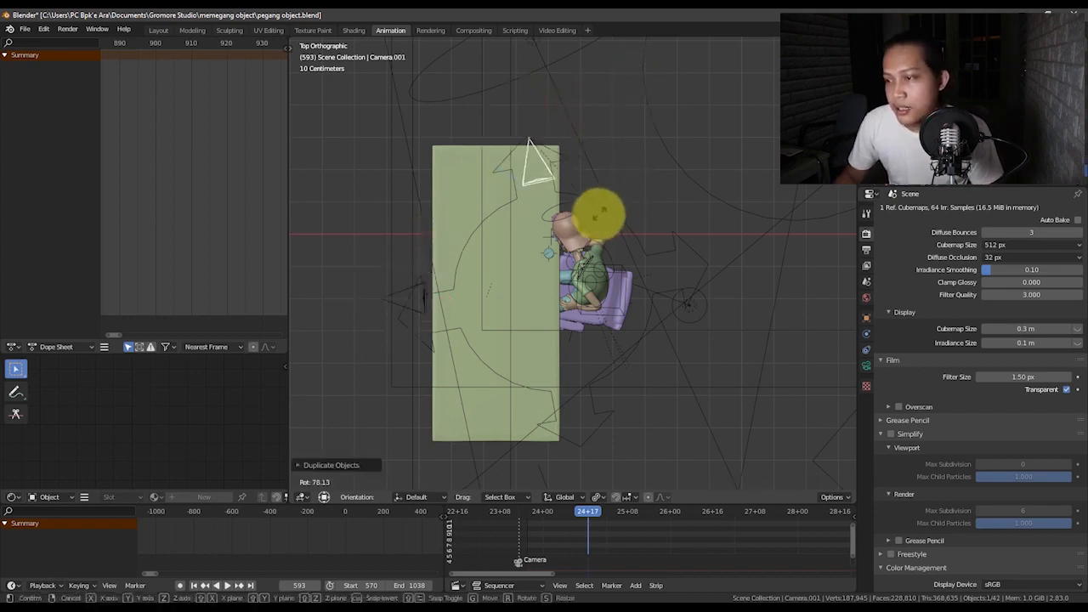
{"action": "left_click", "coordinate": [590, 216]}
{"action": "key", "text": "g"}
{"action": "left_click", "coordinate": [609, 193]}
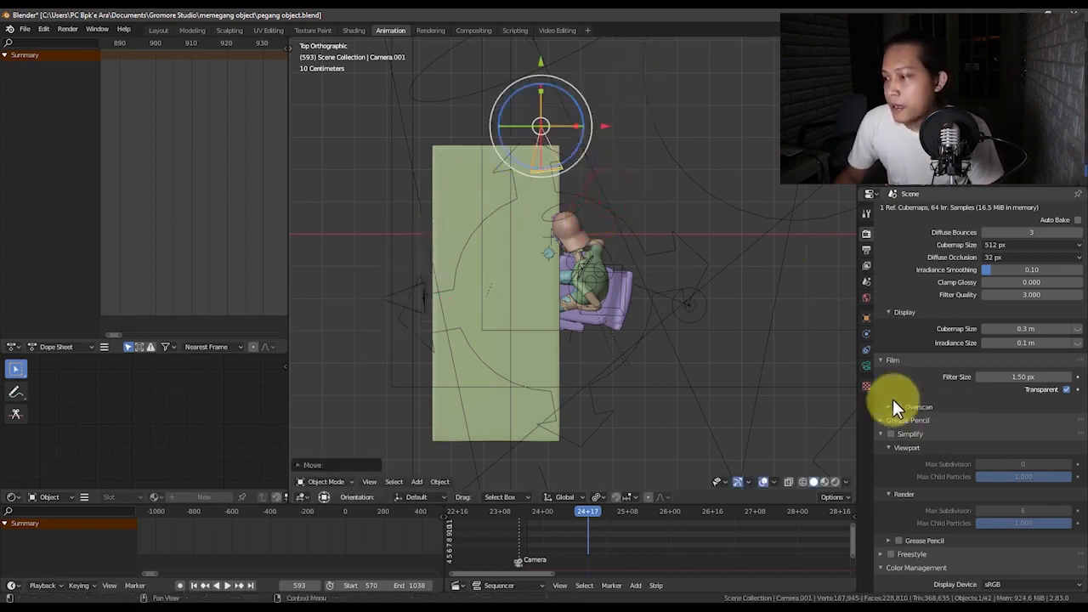
Step: Set the duplicated camera's focal length to 25 mm
{"action": "left_click", "coordinate": [865, 364]}
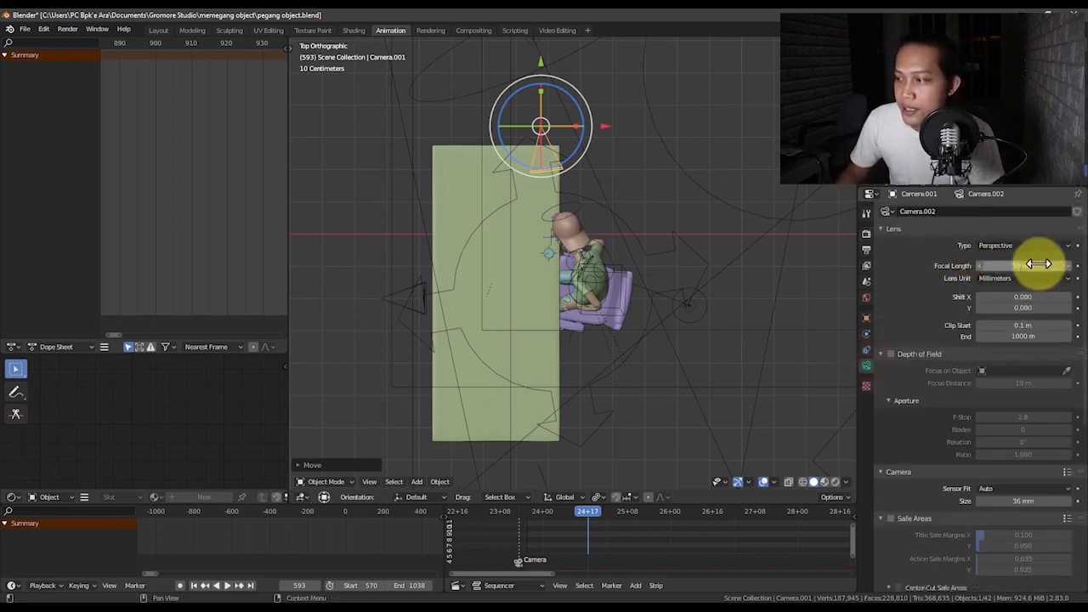
{"action": "left_click", "coordinate": [1023, 265]}
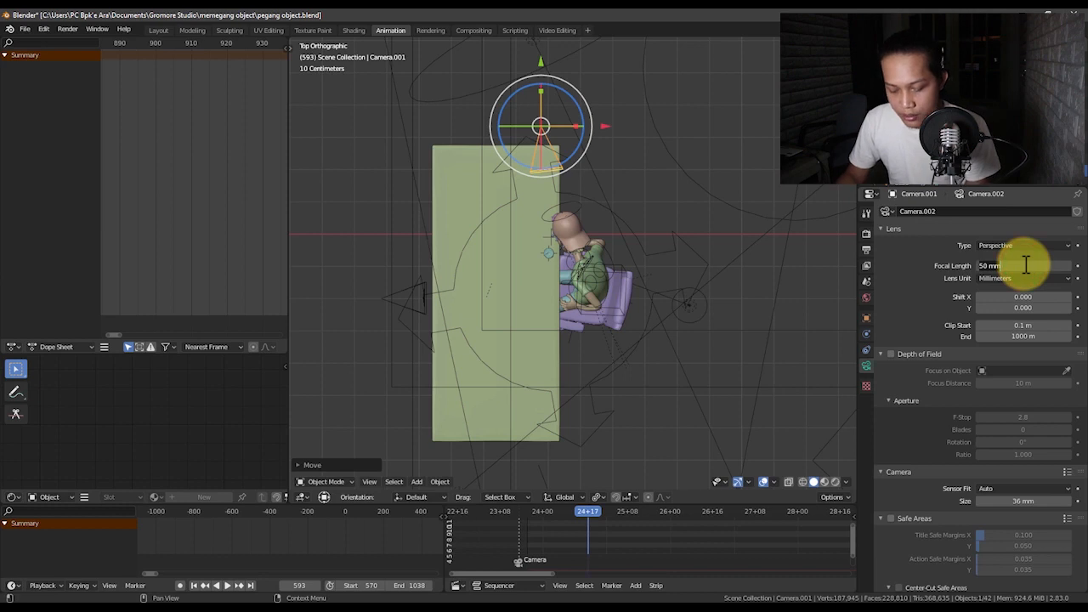
{"action": "type", "text": "25"}
{"action": "left_click", "coordinate": [906, 275]}
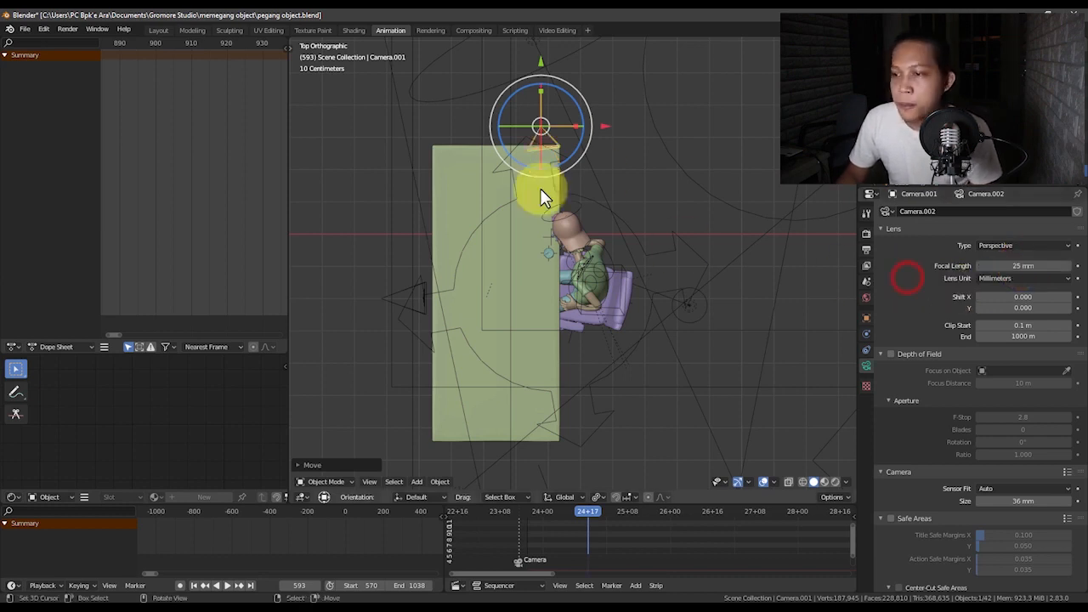
Step: Bind the duplicated camera to a timeline marker at frame 593
{"action": "middle_click_drag", "start_coordinate": [474, 255], "coordinate": [507, 372]}
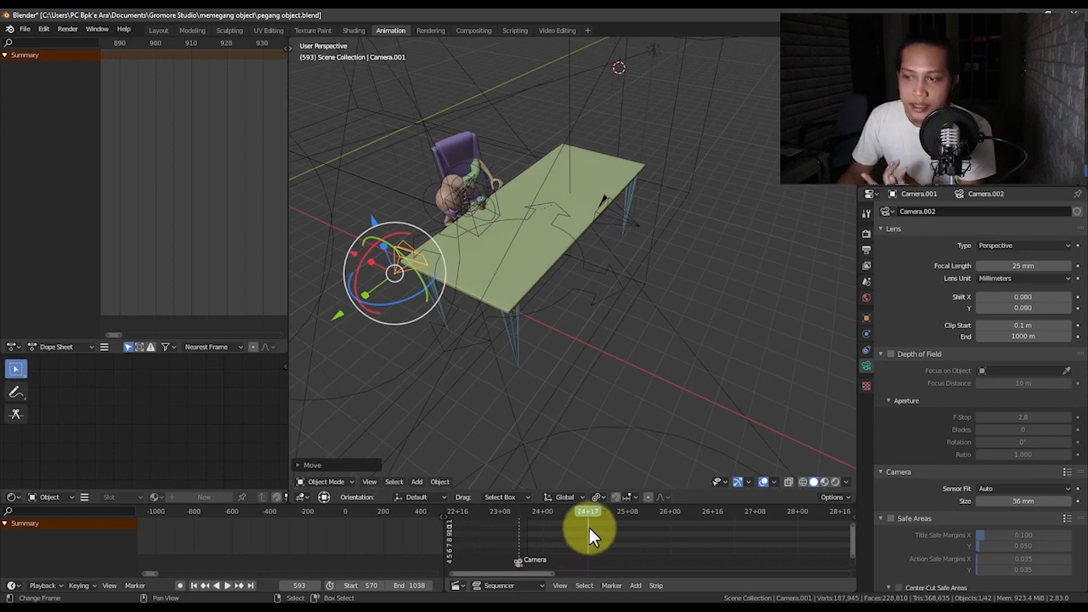
{"action": "middle_click_drag", "start_coordinate": [438, 252], "coordinate": [594, 531]}
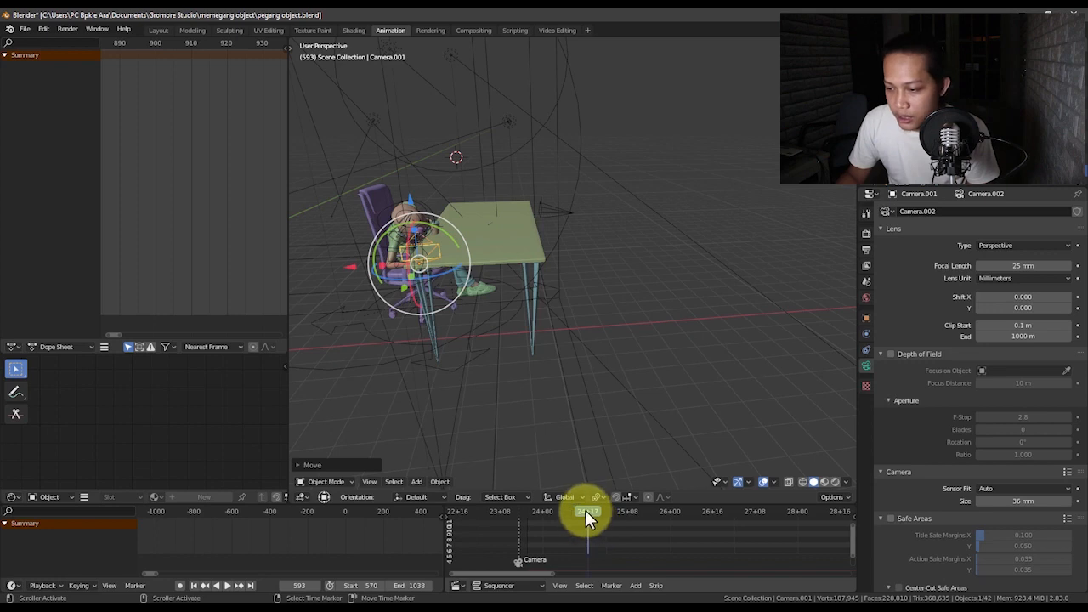
{"action": "middle_click_drag", "start_coordinate": [463, 293], "coordinate": [577, 282]}
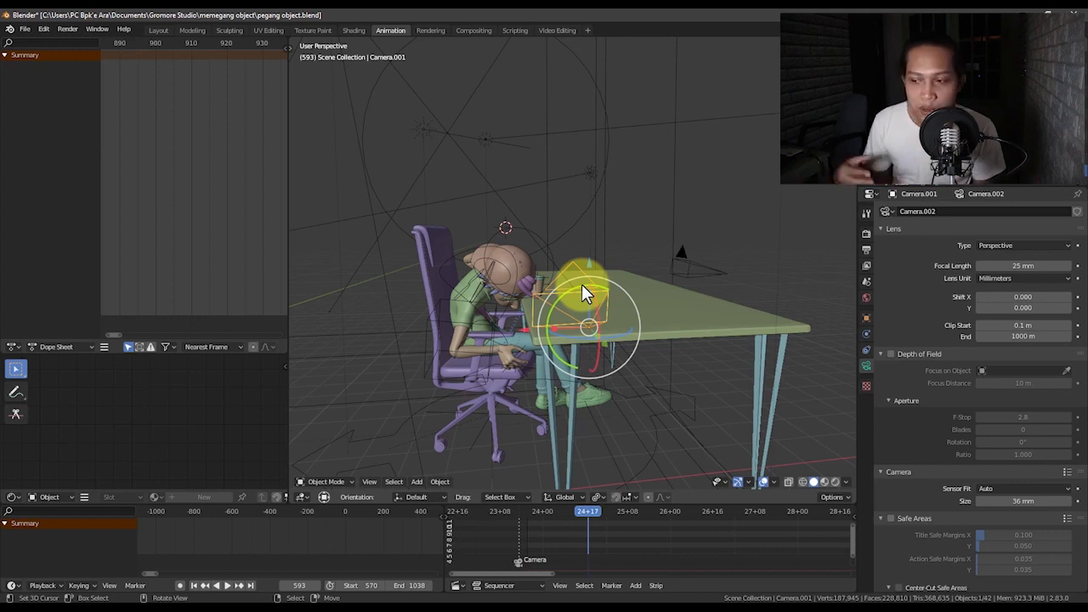
{"action": "left_click", "coordinate": [138, 586]}
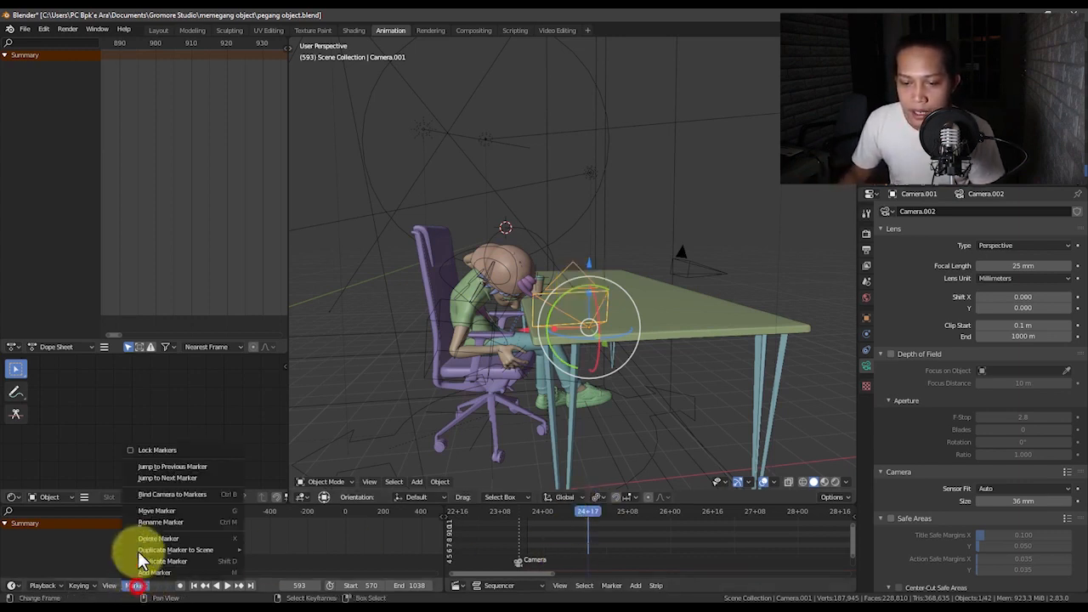
{"action": "left_click", "coordinate": [170, 494]}
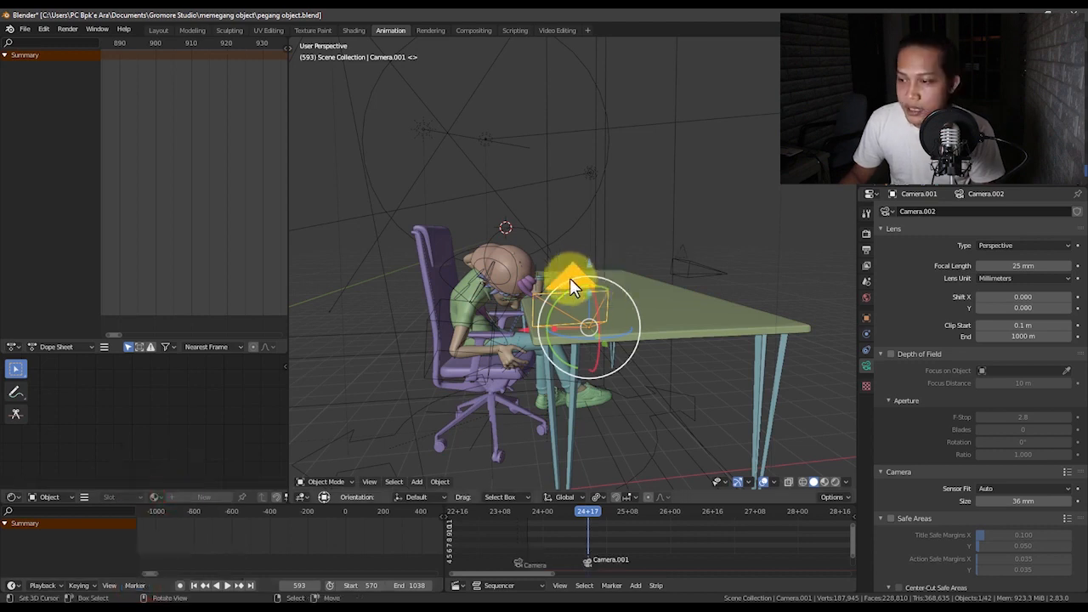
Step: Scrub across the marker at frame 593 and select each camera in the scene to check which one is active
{"action": "middle_click_drag", "start_coordinate": [635, 270], "coordinate": [602, 279]}
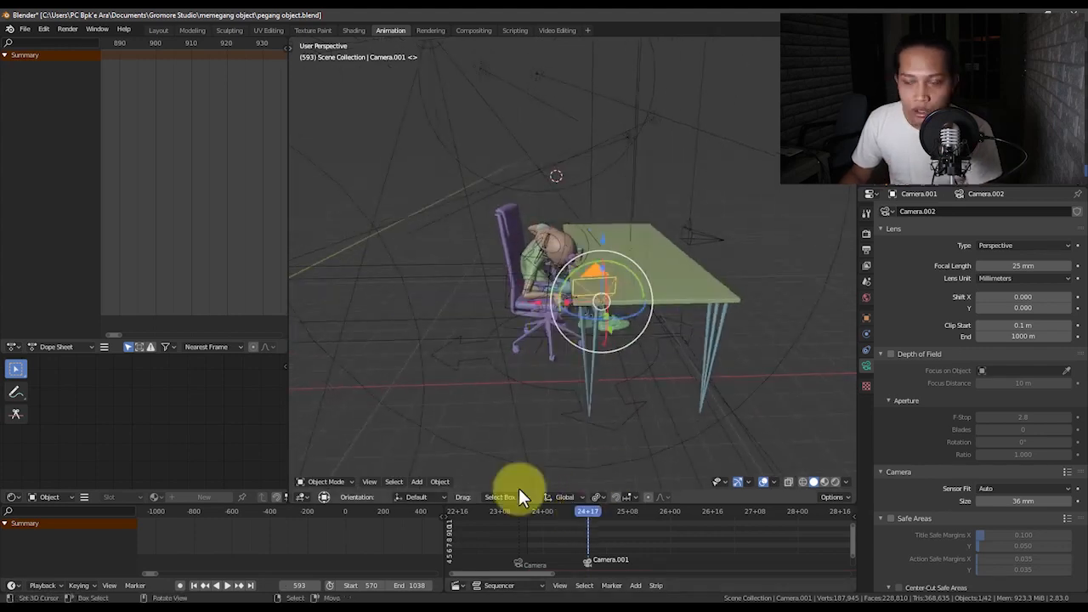
{"action": "left_click_drag", "start_coordinate": [588, 513], "coordinate": [569, 511]}
{"action": "middle_click_drag", "start_coordinate": [713, 274], "coordinate": [672, 244]}
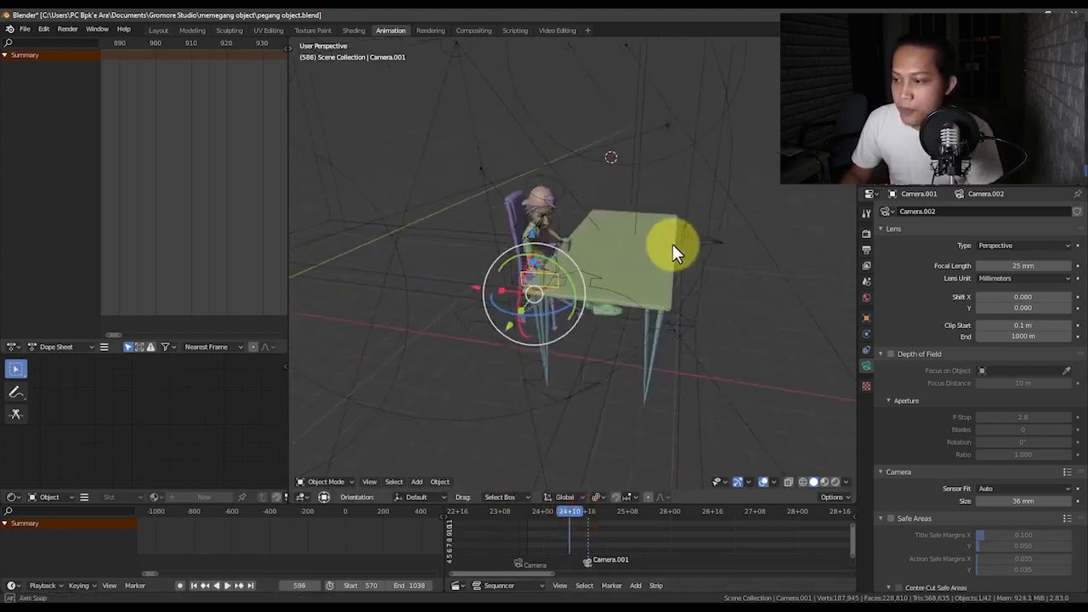
{"action": "scroll", "coordinate": [682, 242], "scroll_direction": "up", "scroll_amount": 6}
{"action": "left_click", "coordinate": [689, 211]}
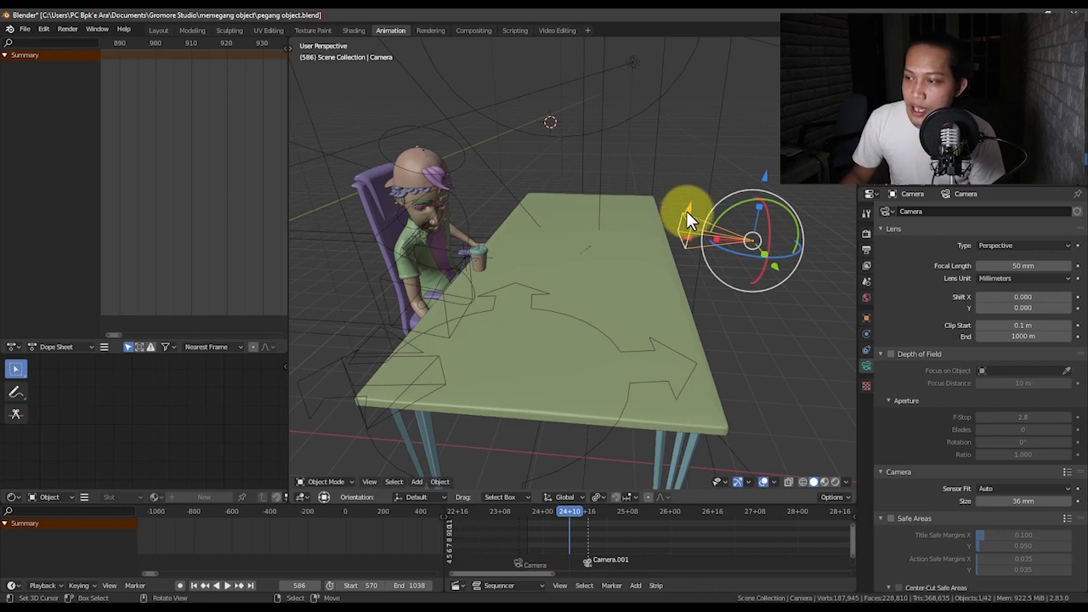
{"action": "left_click_drag", "start_coordinate": [565, 522], "coordinate": [594, 520]}
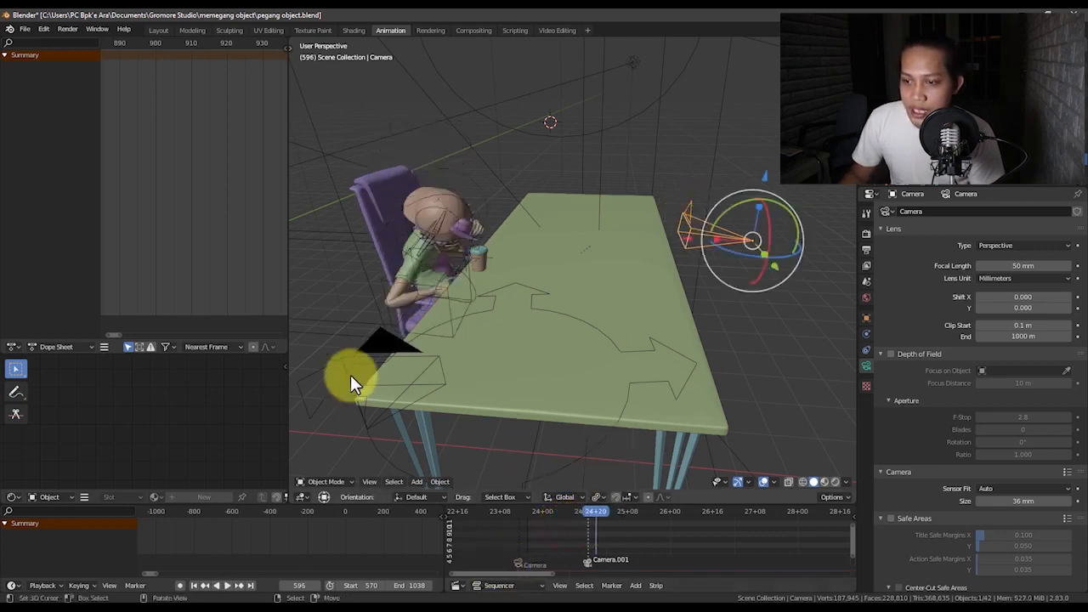
{"action": "left_click", "coordinate": [391, 338]}
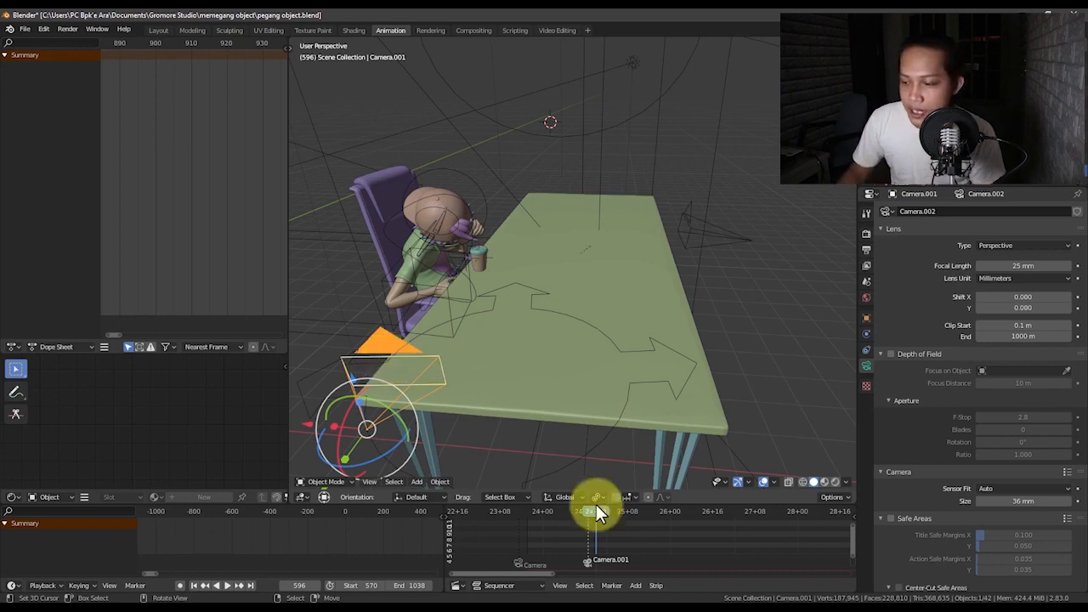
Step: Rename the camera marker at frame 593 as "kamera 2"
{"action": "key", "text": "F2"}
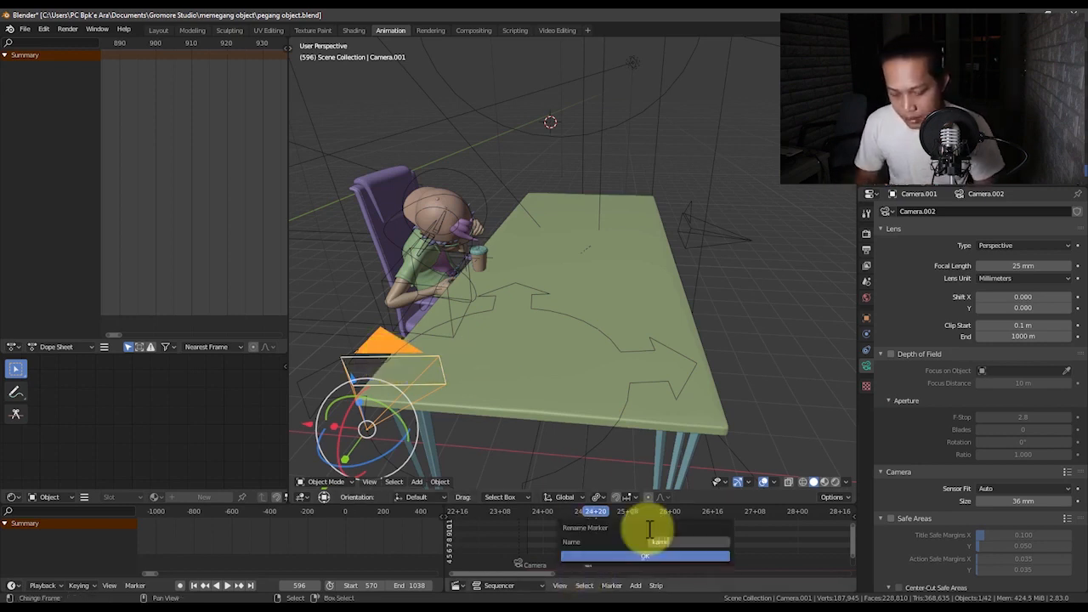
{"action": "key", "text": "Return"}
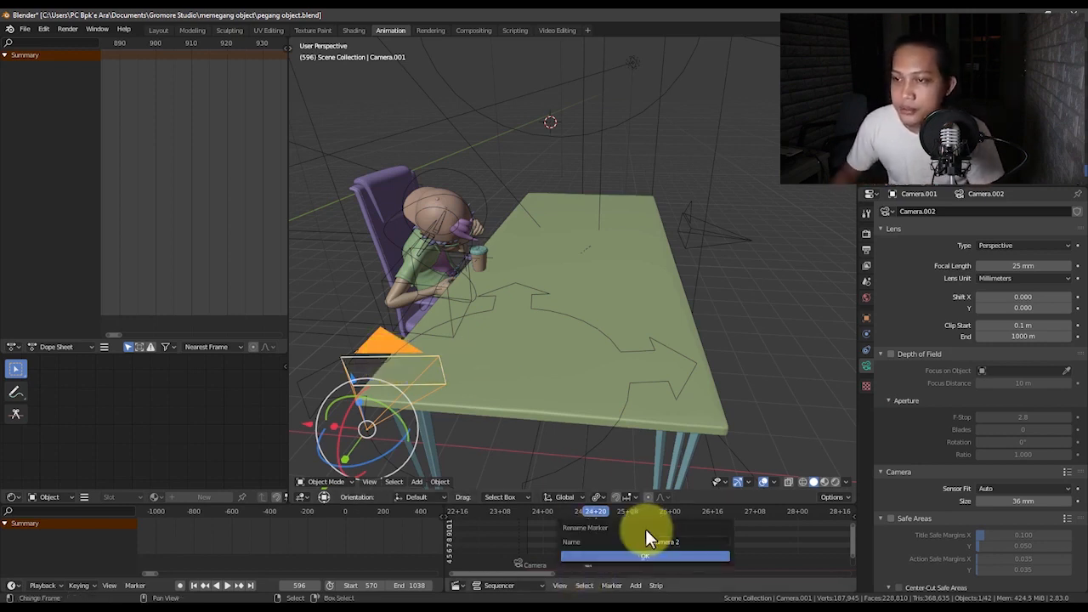
{"action": "left_click", "coordinate": [650, 557]}
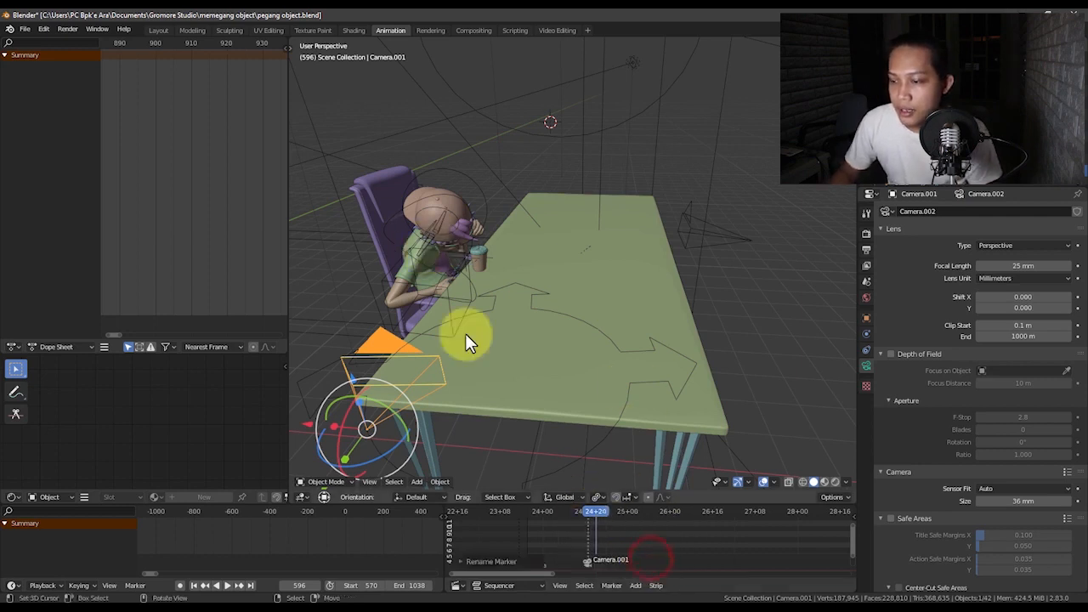
Step: Look through the active camera and preview the switch from the marker at frame 567 to the one at frame 593
{"action": "left_click_drag", "start_coordinate": [577, 533], "coordinate": [598, 563]}
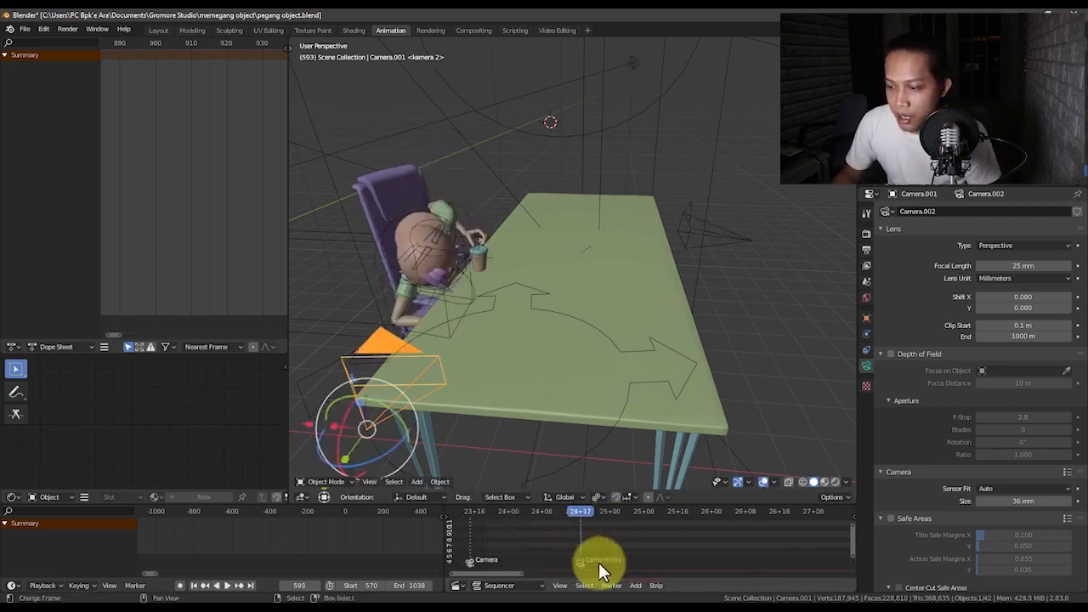
{"action": "middle_click_drag", "start_coordinate": [588, 549], "coordinate": [647, 547]}
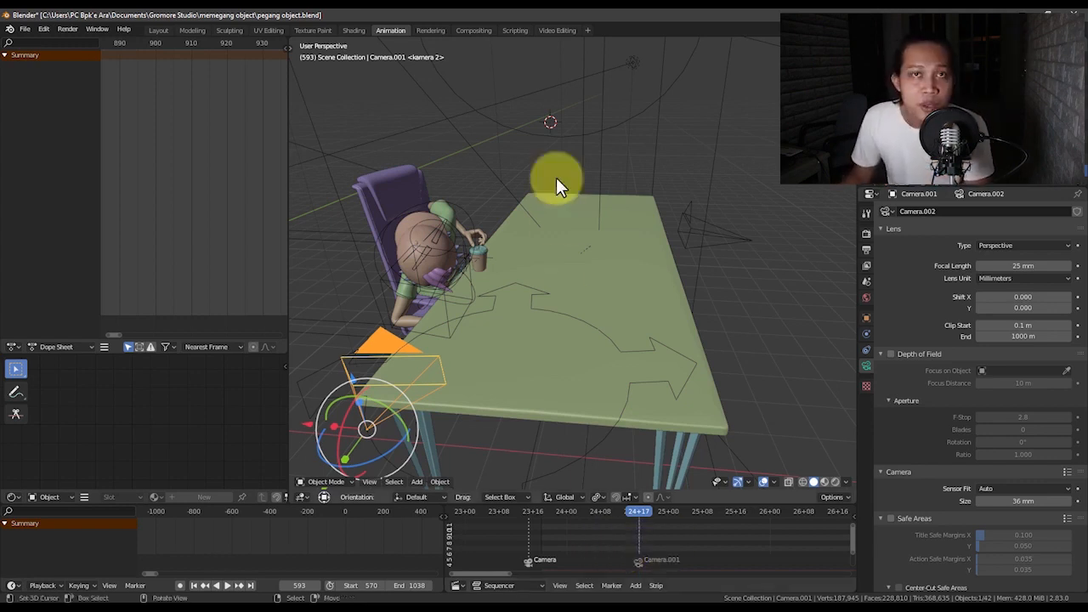
{"action": "key", "text": "KP_0"}
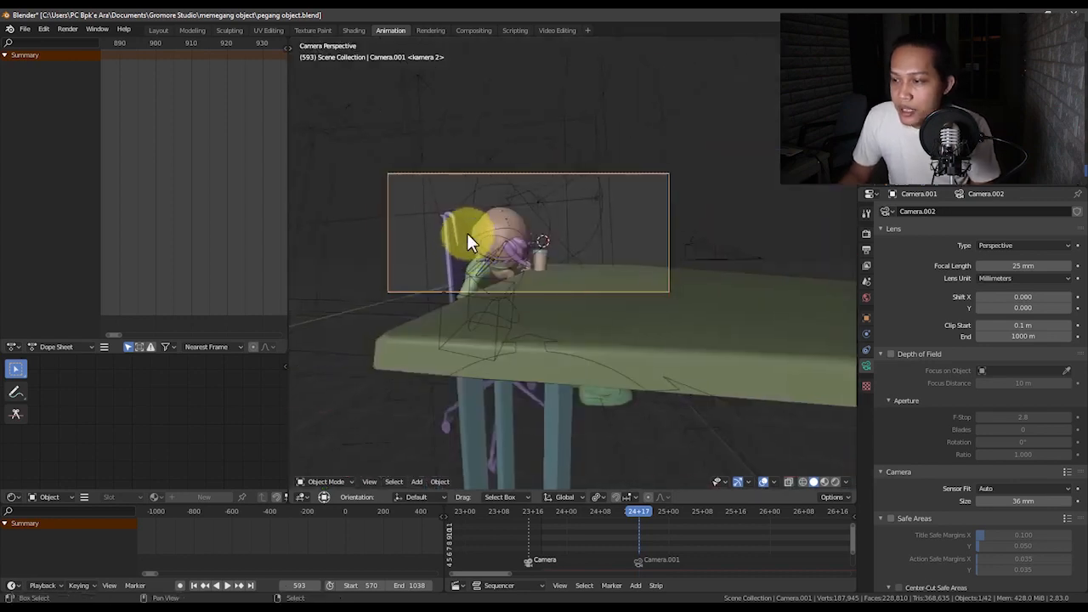
{"action": "left_click", "coordinate": [529, 536]}
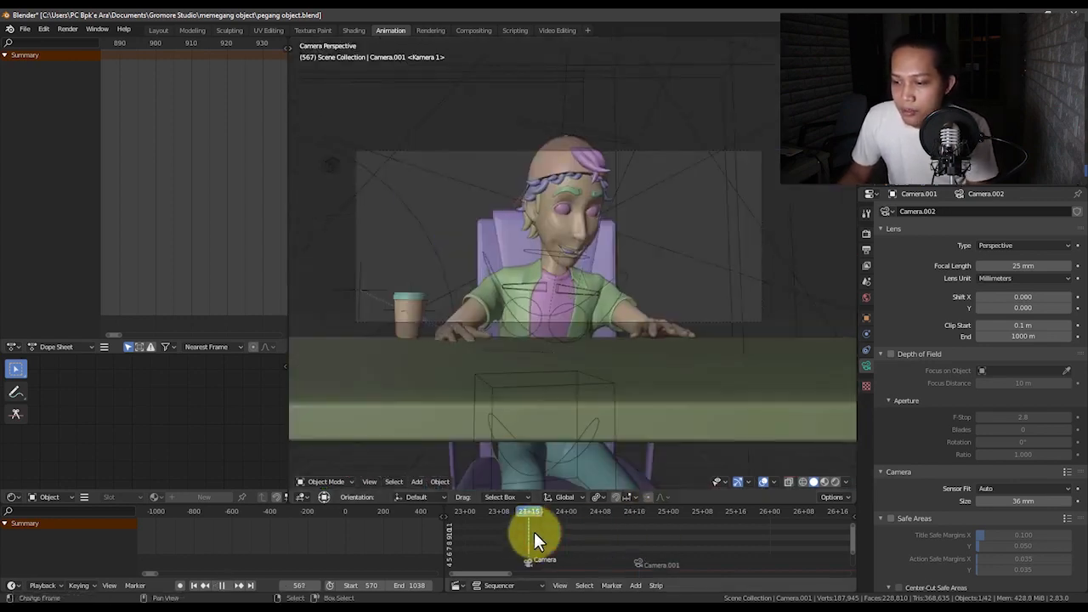
{"action": "key", "text": "space"}
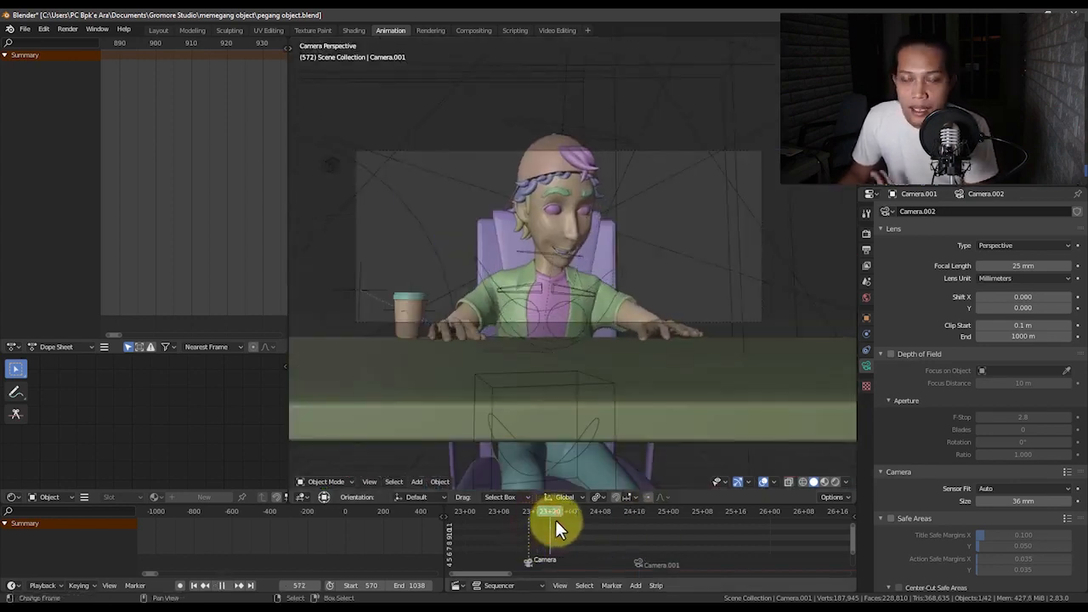
{"action": "mouse_move", "coordinate": [578, 522]}
{"action": "left_mouse_down"}
{"action": "mouse_move", "coordinate": [620, 518]}
{"action": "mouse_move", "coordinate": [544, 523]}
{"action": "mouse_move", "coordinate": [643, 527]}
{"action": "mouse_move", "coordinate": [640, 536]}
{"action": "left_mouse_up"}
Step: Move and trackball-rotate the second camera to frame the seated character, chair and table edge from the side
{"action": "key", "text": "g"}
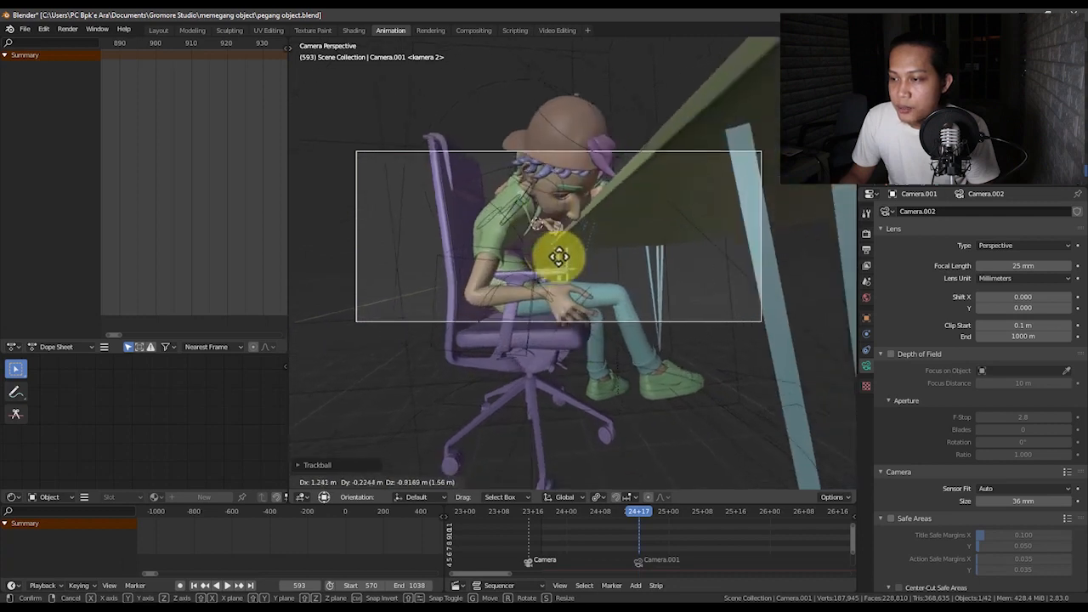
{"action": "left_click", "coordinate": [566, 229]}
{"action": "key", "text": "g"}
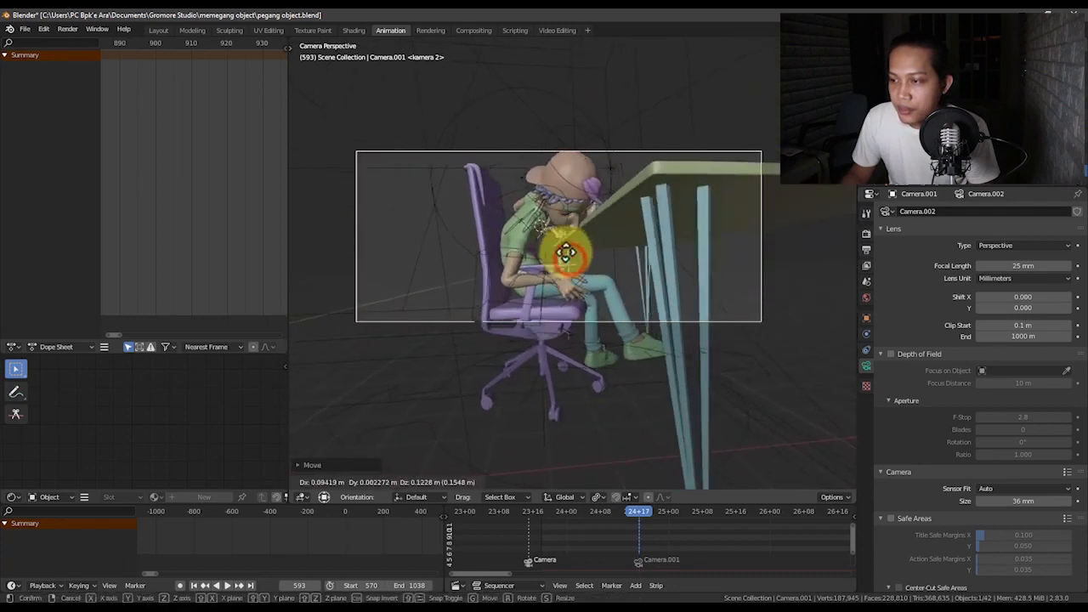
{"action": "left_click", "coordinate": [603, 204]}
{"action": "key", "text": "r"}
{"action": "key", "text": "r"}
{"action": "left_click", "coordinate": [599, 199]}
{"action": "key", "text": "g"}
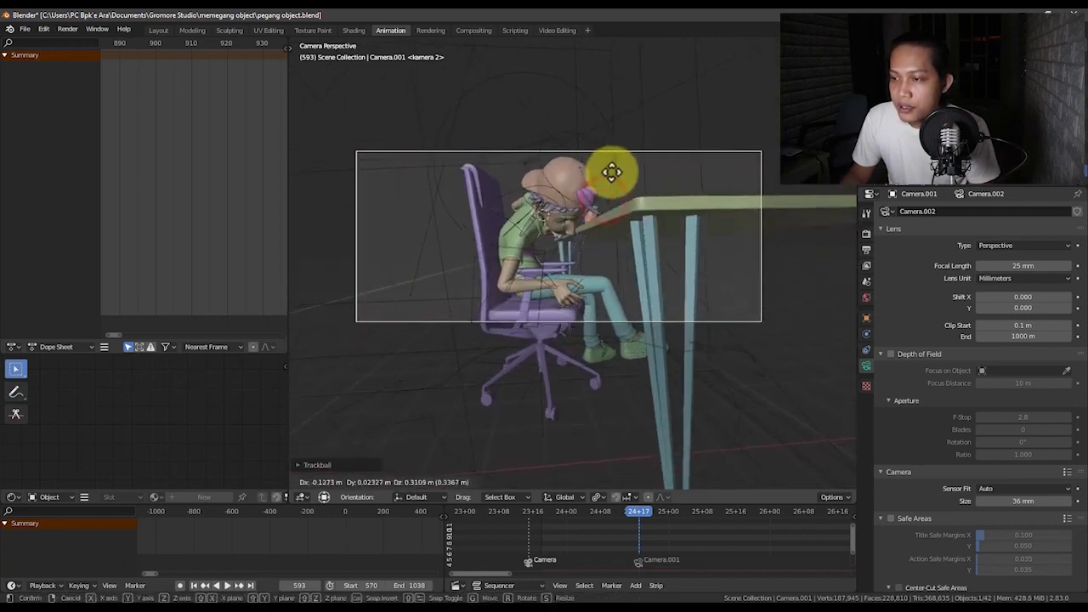
{"action": "left_click", "coordinate": [612, 170]}
Step: Play the animation from the second camera's marker through frame 616 to check the side framing
{"action": "middle_click_drag", "start_coordinate": [674, 526], "coordinate": [551, 531]}
{"action": "left_click", "coordinate": [523, 515]}
{"action": "key", "text": "space"}
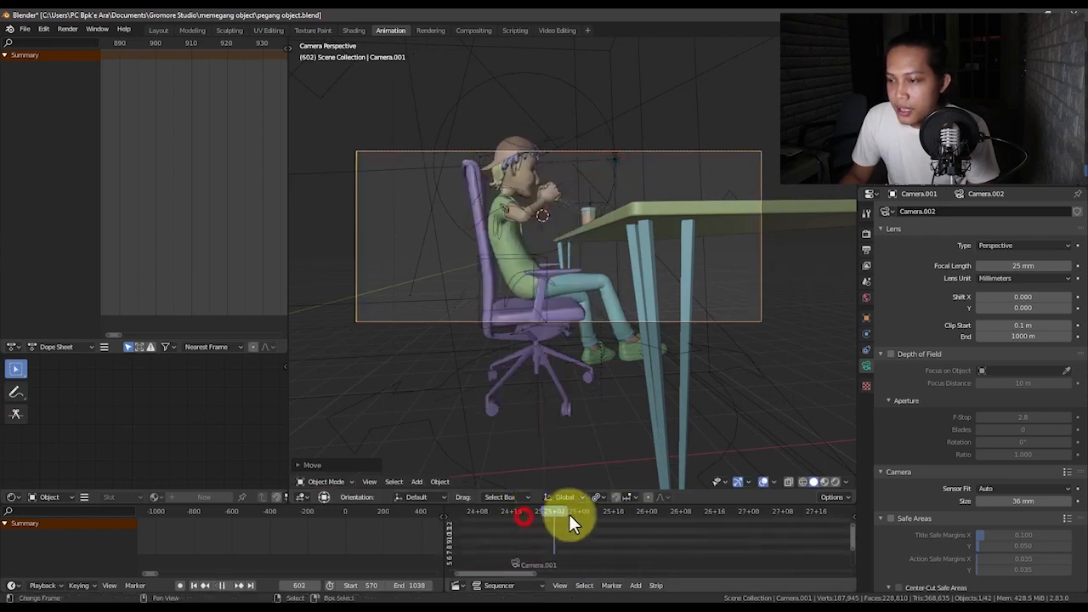
{"action": "key", "text": "space"}
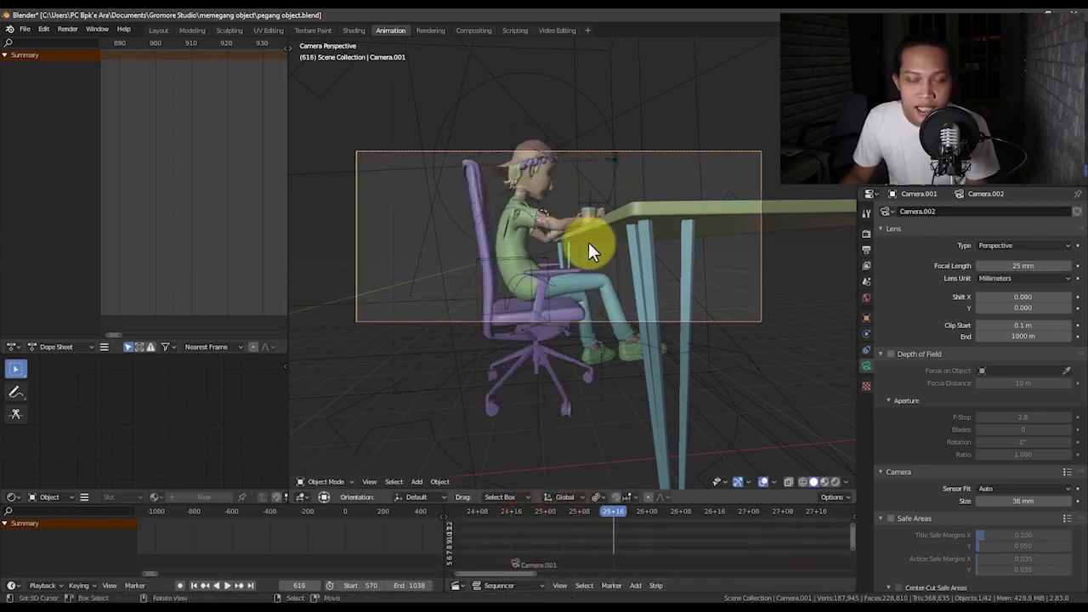
Step: Select the first camera, duplicate its timeline marker and place the copy at frame 616
{"action": "scroll", "coordinate": [643, 236], "scroll_direction": "down", "scroll_amount": 2}
{"action": "middle_click_drag", "start_coordinate": [642, 232], "coordinate": [574, 257]}
{"action": "left_click", "coordinate": [574, 257]}
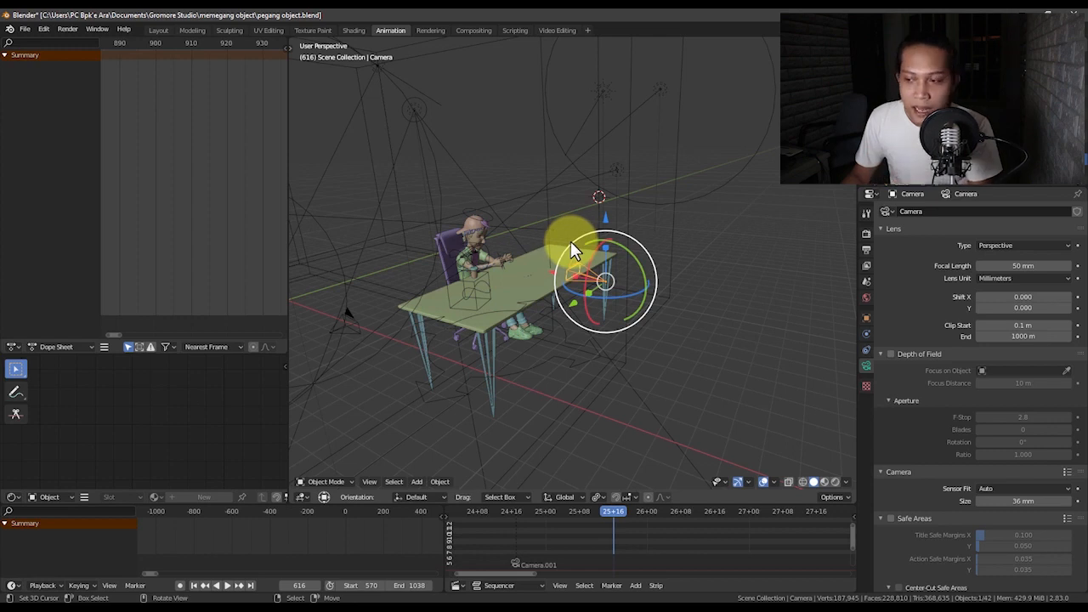
{"action": "scroll", "coordinate": [542, 563], "scroll_direction": "down", "scroll_amount": 8}
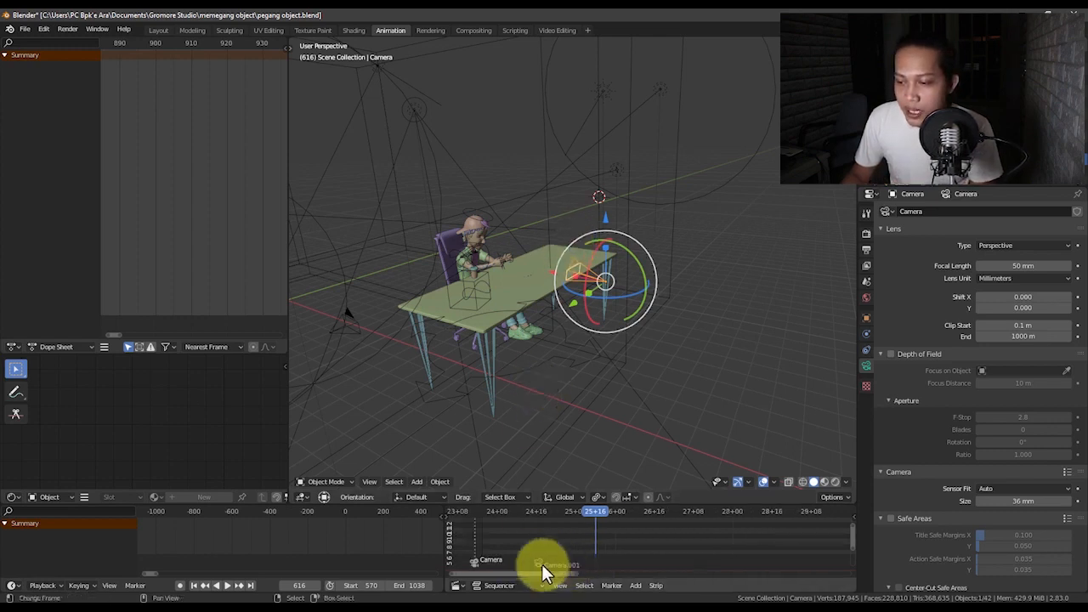
{"action": "right_click", "coordinate": [478, 566]}
{"action": "mouse_move", "coordinate": [477, 566]}
{"action": "middle_mouse_down"}
{"action": "mouse_move", "coordinate": [586, 544]}
{"action": "mouse_move", "coordinate": [610, 556]}
{"action": "mouse_move", "coordinate": [598, 556]}
{"action": "middle_mouse_up"}
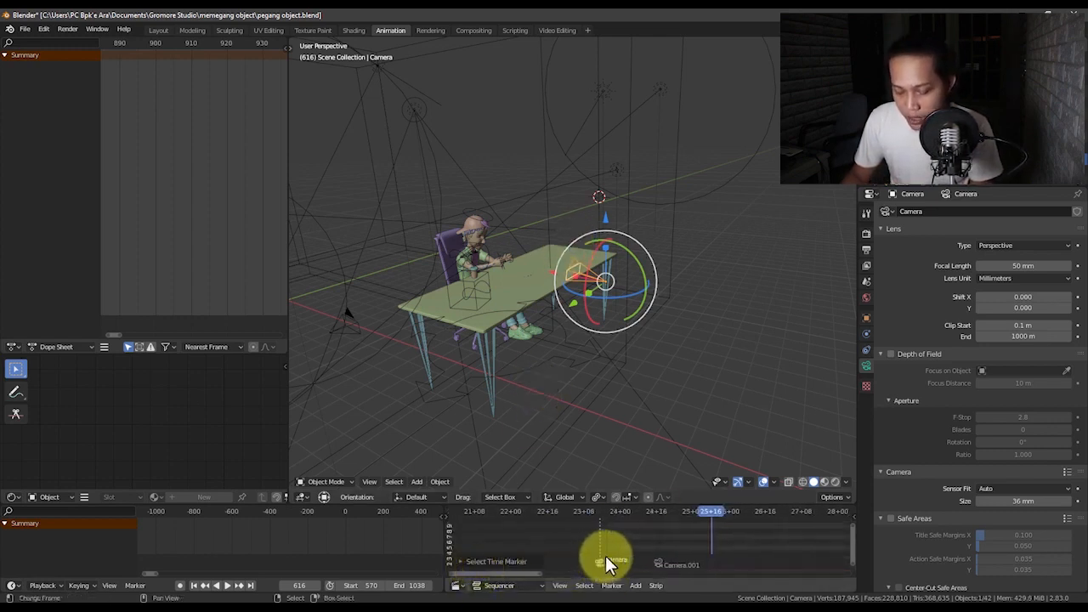
{"action": "key", "text": "shift+d"}
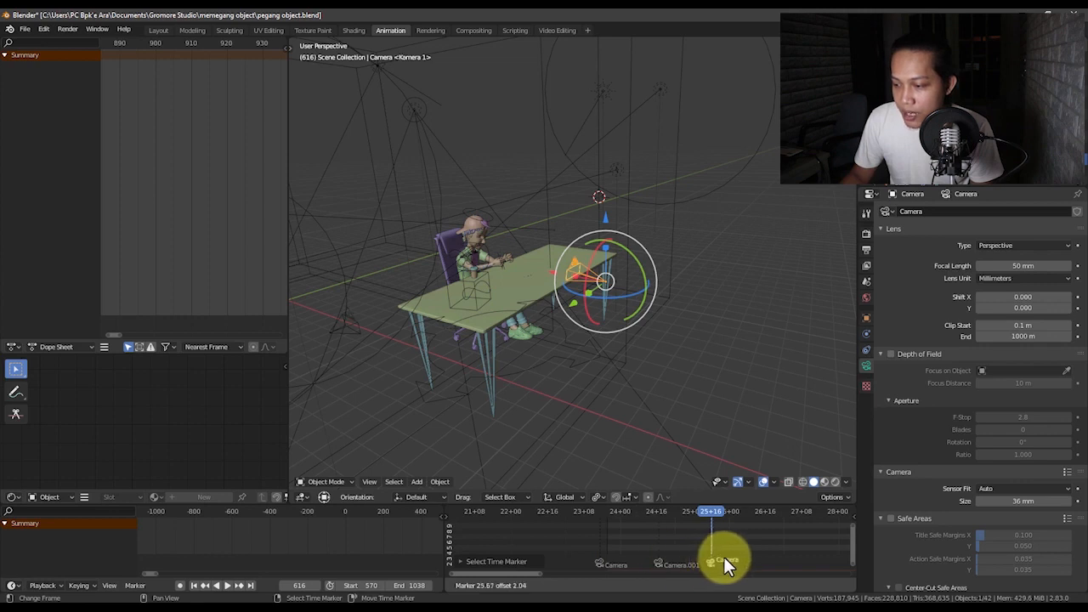
{"action": "left_click", "coordinate": [724, 557]}
Step: Enlarge the 3D viewport in camera view and scrub across the camera markers to frame 622 to check the switches
{"action": "scroll", "coordinate": [721, 547], "scroll_direction": "up", "scroll_amount": 2}
{"action": "left_click", "coordinate": [701, 515]}
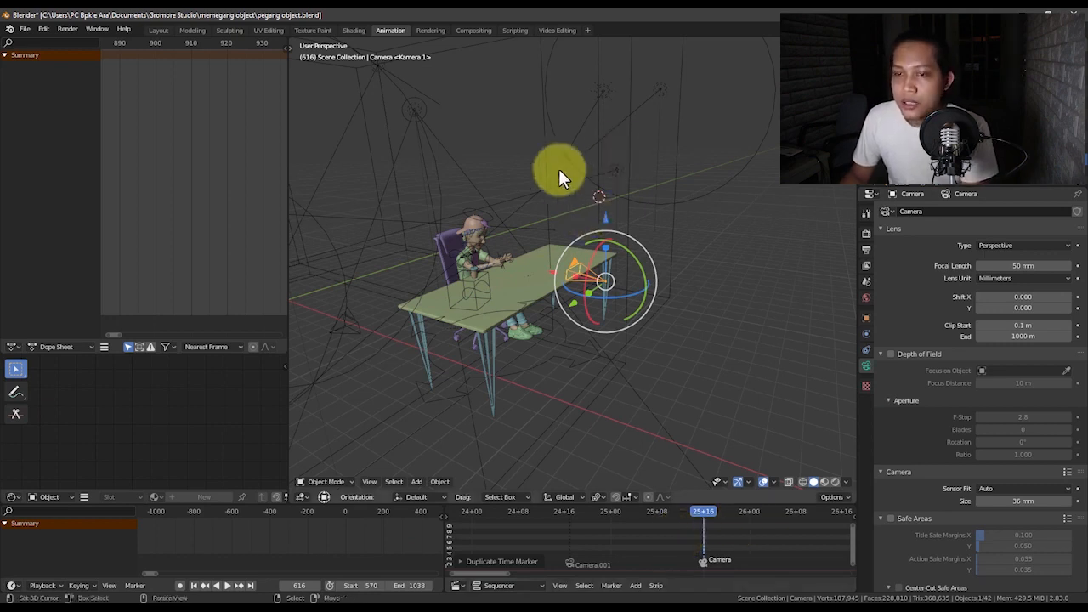
{"action": "key", "text": "KP_0"}
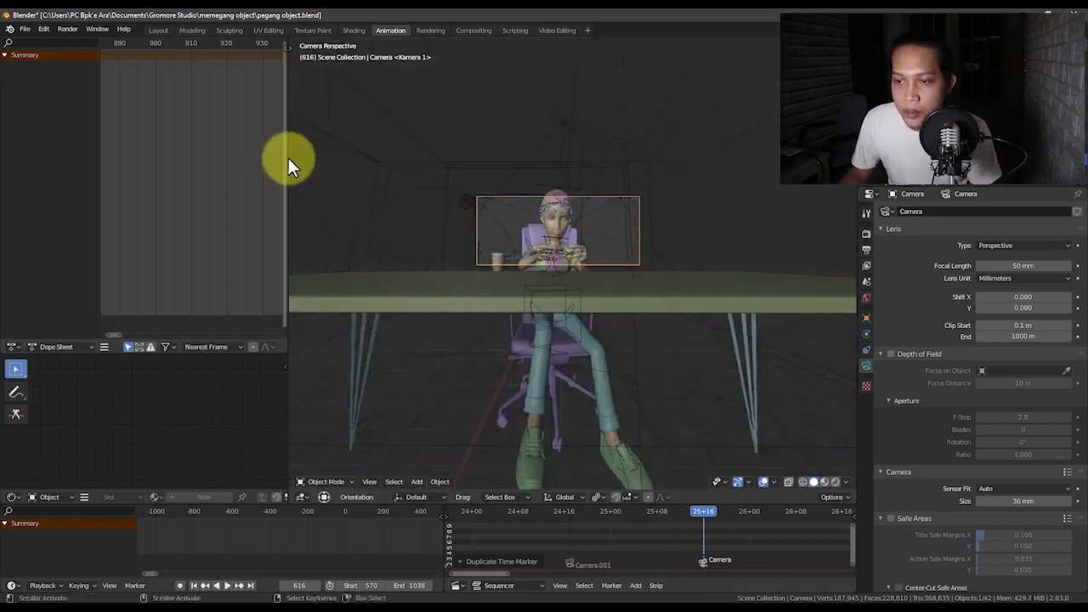
{"action": "left_click_drag", "start_coordinate": [288, 158], "coordinate": [29, 178]}
{"action": "mouse_move", "coordinate": [628, 529]}
{"action": "left_mouse_down"}
{"action": "mouse_move", "coordinate": [581, 529]}
{"action": "mouse_move", "coordinate": [627, 529]}
{"action": "mouse_move", "coordinate": [612, 531]}
{"action": "left_mouse_up"}
{"action": "middle_click_drag", "start_coordinate": [563, 535], "coordinate": [631, 536]}
{"action": "scroll", "coordinate": [549, 538], "scroll_direction": "down", "scroll_amount": 3}
{"action": "left_click", "coordinate": [518, 531]}
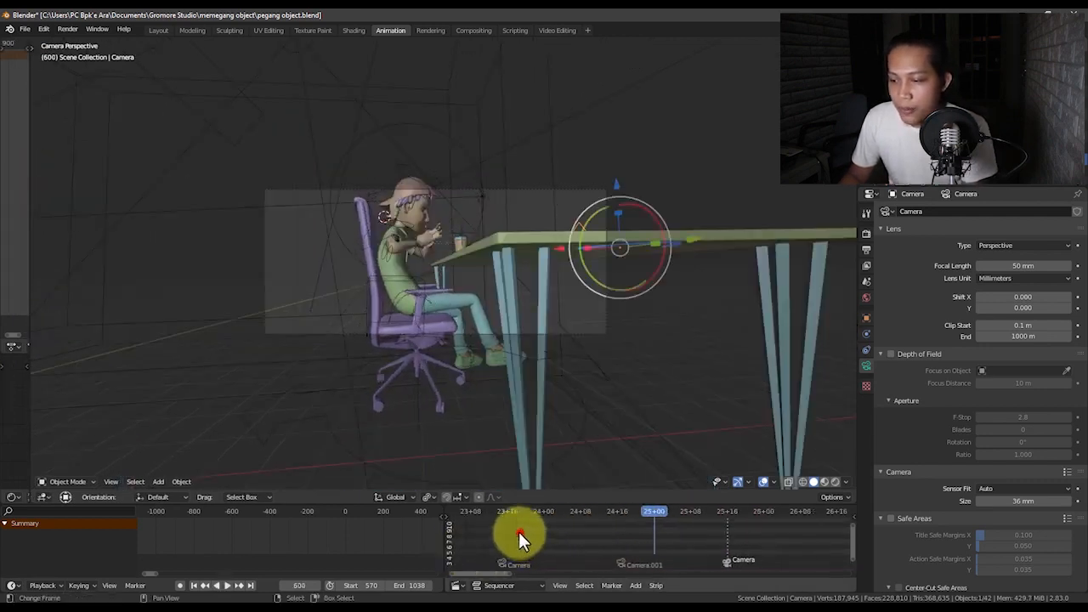
{"action": "left_click_drag", "start_coordinate": [519, 531], "coordinate": [754, 535]}
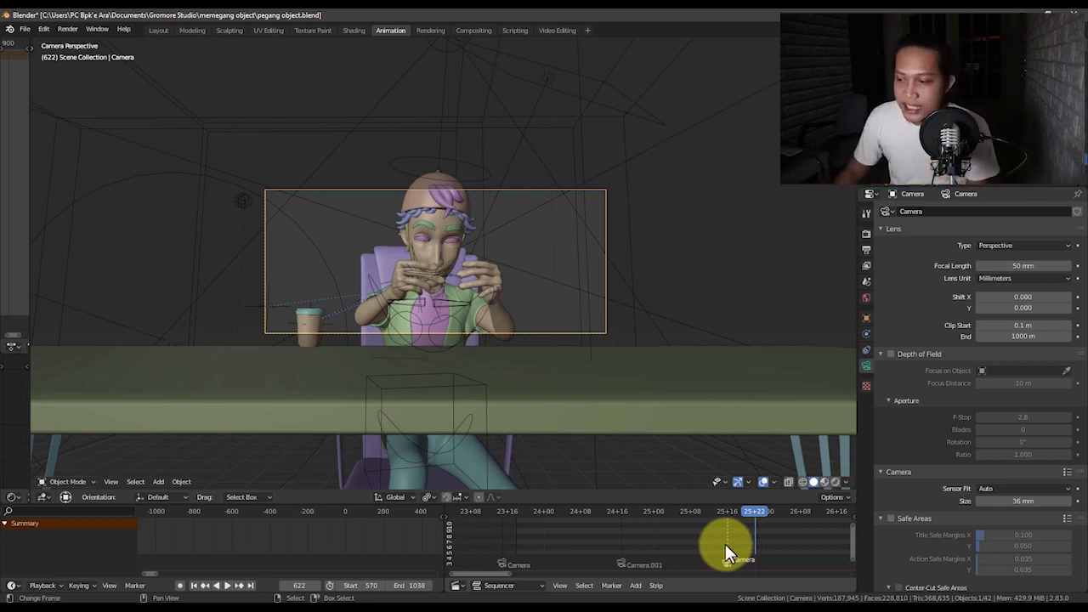
Step: Preview the front shot that follows the frame 616 marker and park the playhead at frame 913
{"action": "scroll", "coordinate": [726, 531], "scroll_direction": "down", "scroll_amount": 4}
{"action": "scroll", "coordinate": [777, 543], "scroll_direction": "down", "scroll_amount": 4}
{"action": "middle_click_drag", "start_coordinate": [769, 543], "coordinate": [577, 534]}
{"action": "left_click", "coordinate": [592, 515]}
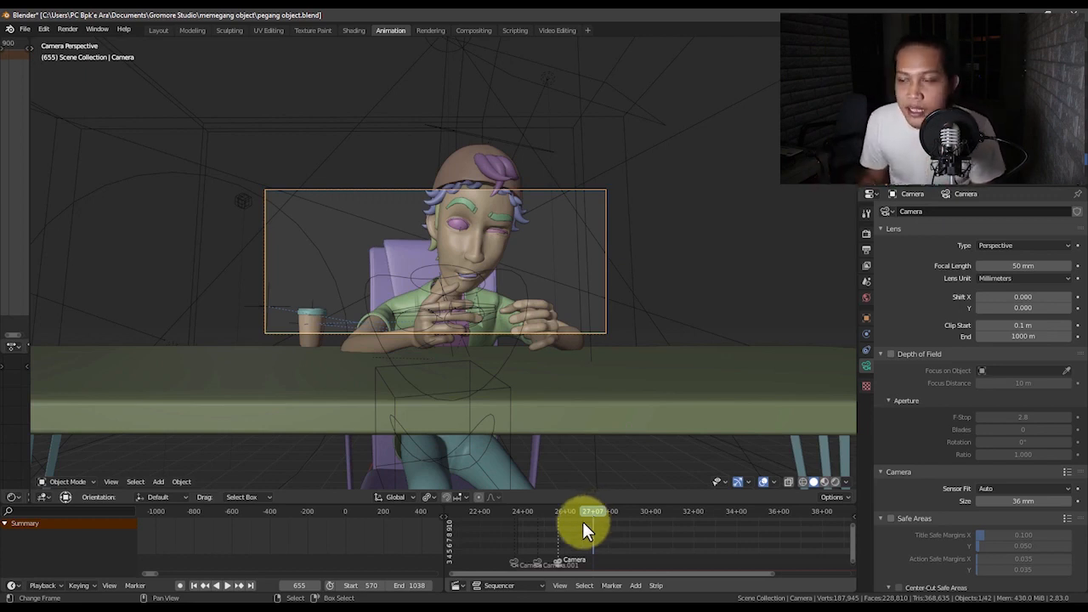
{"action": "key", "text": "space"}
{"action": "left_click", "coordinate": [575, 519]}
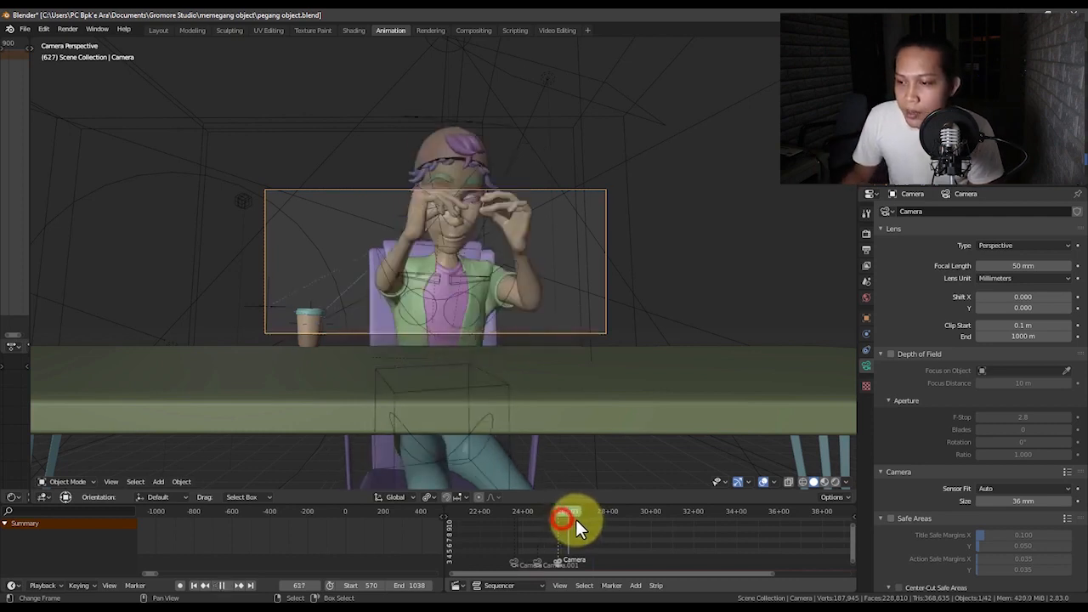
{"action": "left_click_drag", "start_coordinate": [575, 520], "coordinate": [767, 517]}
{"action": "scroll", "coordinate": [673, 469], "scroll_direction": "down", "scroll_amount": 1}
{"action": "middle_click_drag", "start_coordinate": [654, 516], "coordinate": [559, 515]}
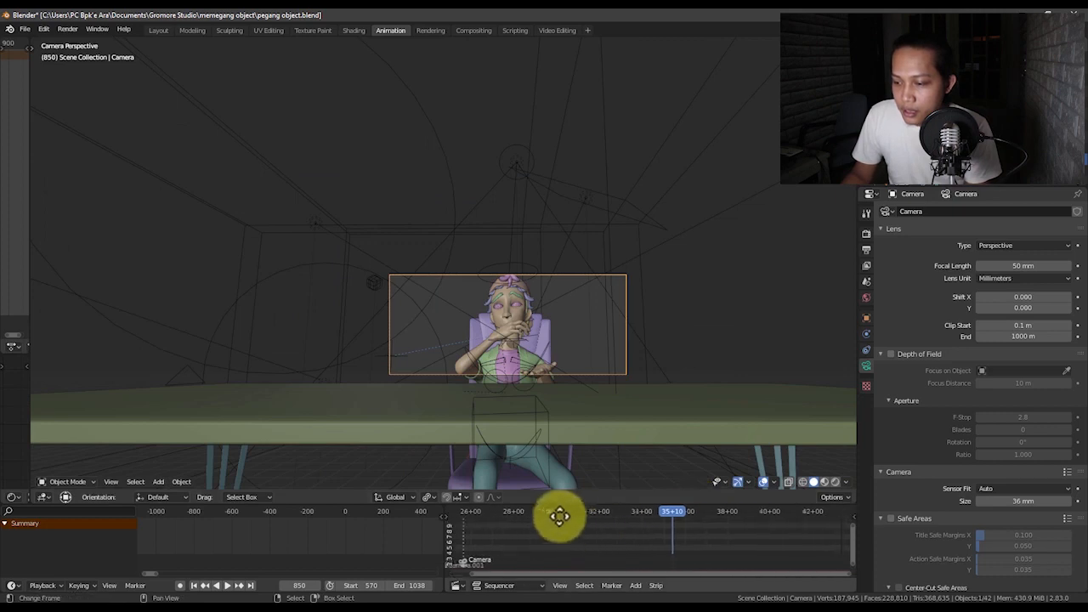
{"action": "scroll", "coordinate": [632, 509], "scroll_direction": "down", "scroll_amount": 4}
{"action": "left_click_drag", "start_coordinate": [800, 513], "coordinate": [746, 510]}
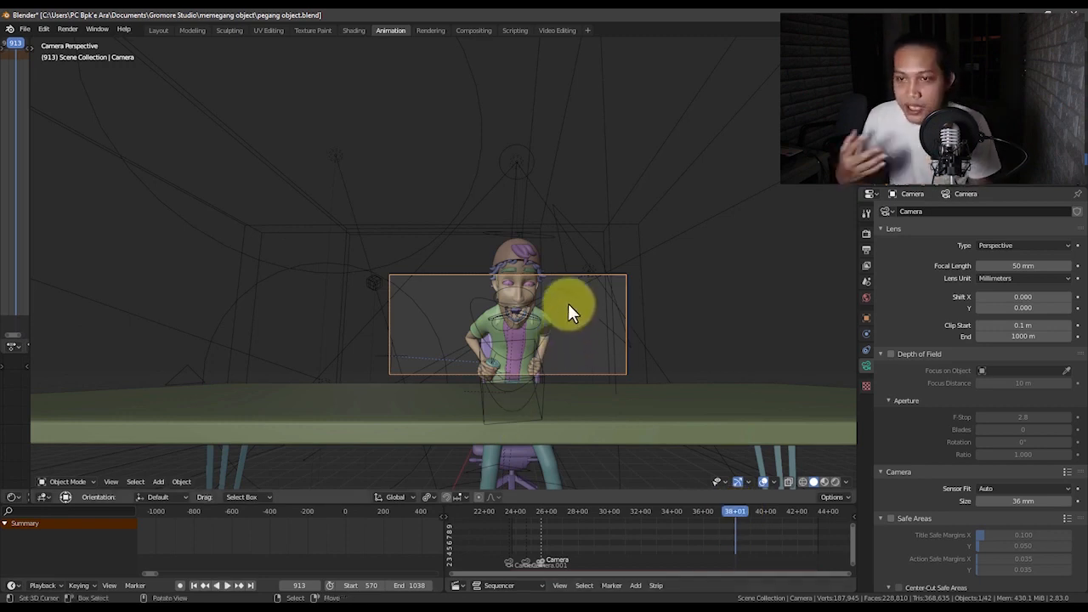
Step: Duplicate the front camera as a third camera and view the scene from the top
{"action": "key", "text": "shift+d"}
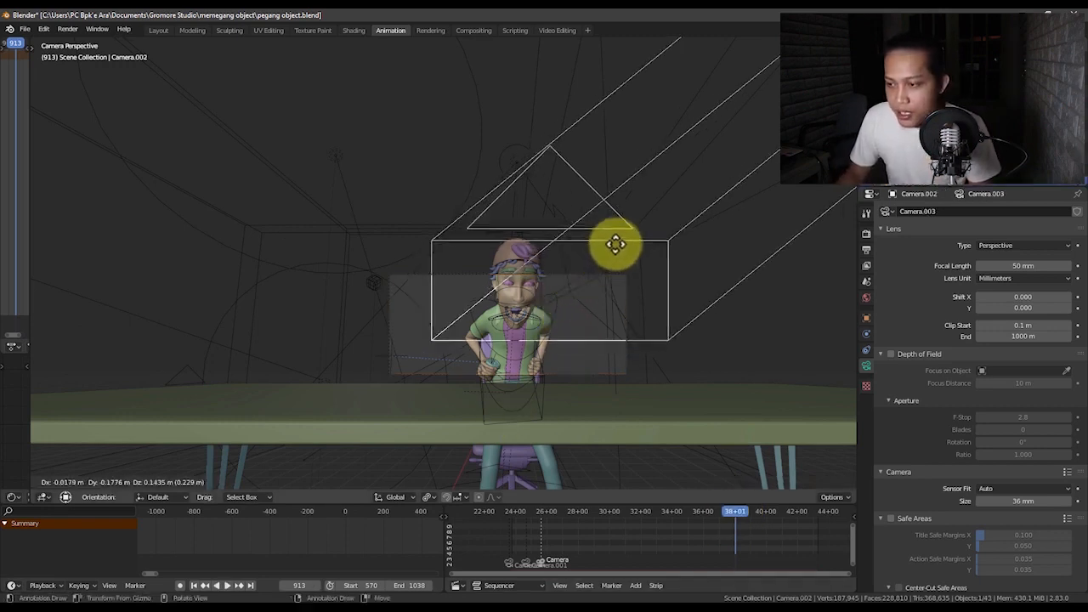
{"action": "left_click", "coordinate": [620, 240]}
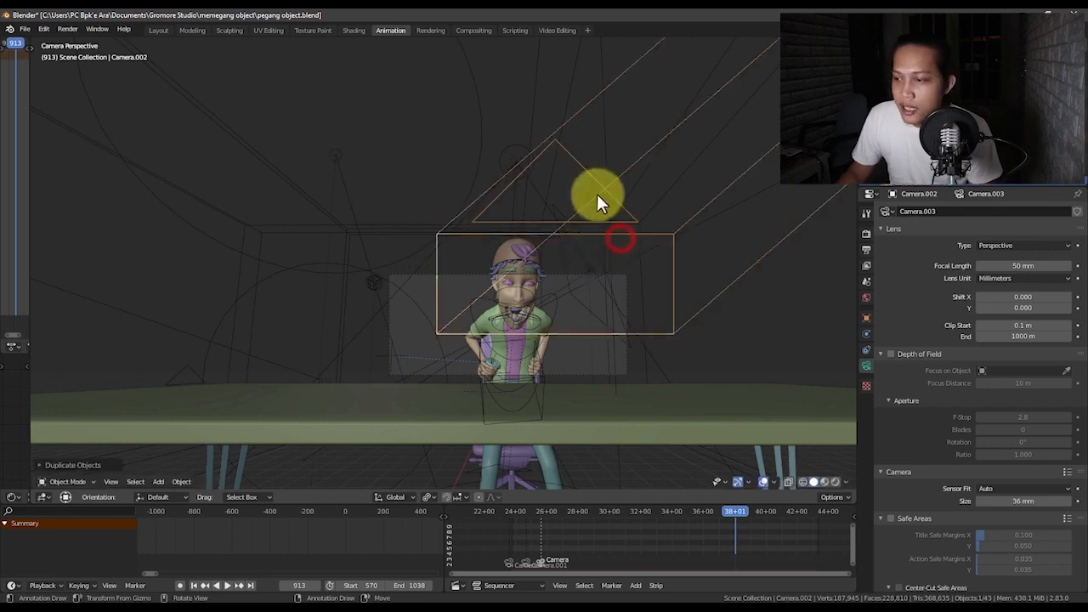
{"action": "middle_click_drag", "start_coordinate": [597, 194], "coordinate": [539, 270]}
{"action": "scroll", "coordinate": [527, 246], "scroll_direction": "down", "scroll_amount": 6}
{"action": "key", "text": "KP_7"}
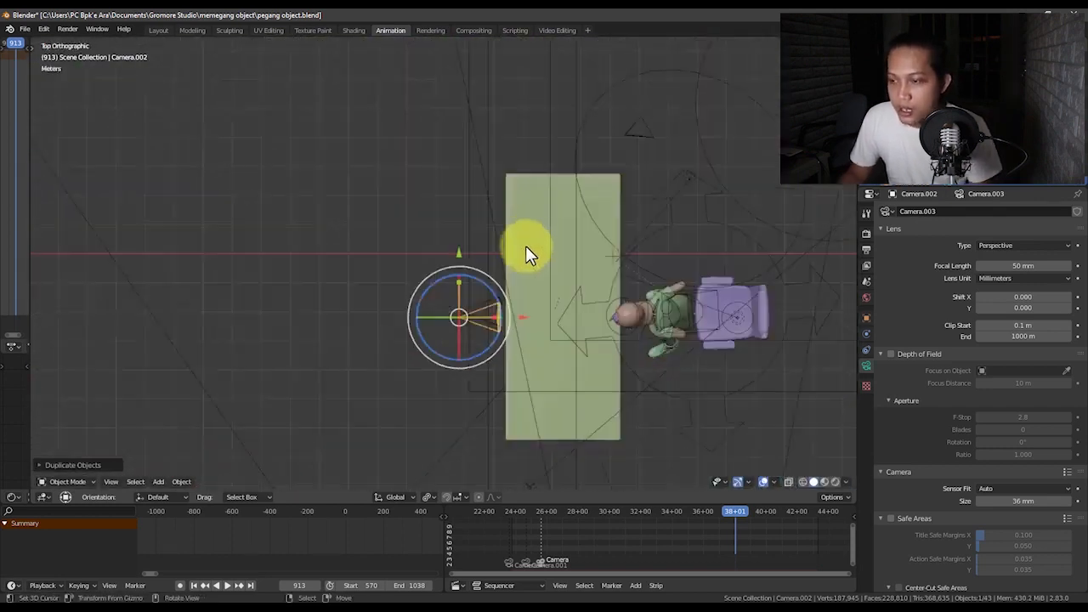
Step: Move and rotate the duplicated camera near the table's corner so it points diagonally at the character
{"action": "middle_click_drag", "start_coordinate": [534, 309], "coordinate": [488, 264], "text": "shift"}
{"action": "key", "text": "g"}
{"action": "left_click", "coordinate": [564, 320]}
{"action": "key", "text": "r"}
{"action": "left_click", "coordinate": [560, 257]}
{"action": "key", "text": "g"}
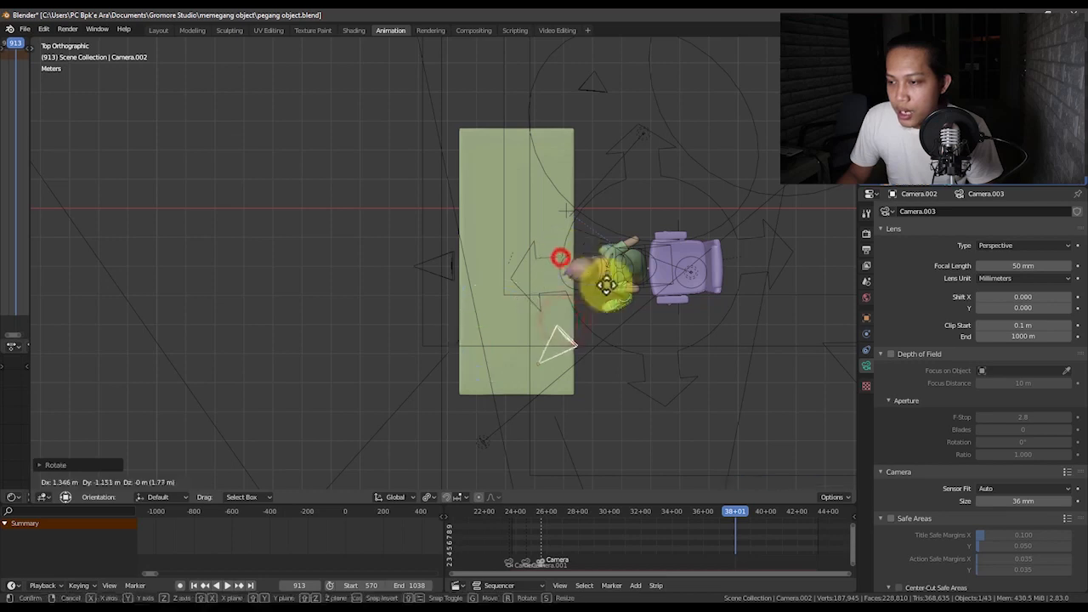
{"action": "left_click", "coordinate": [590, 287]}
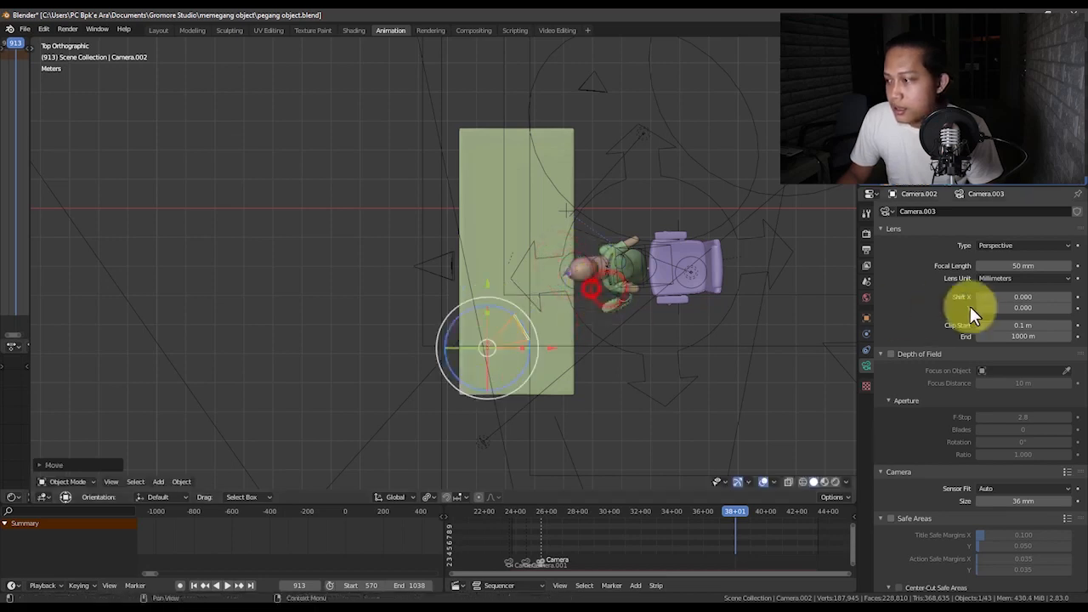
Step: Set the third camera's focal length to 120 mm and move it diagonally away from the table and character
{"action": "left_click", "coordinate": [1008, 267]}
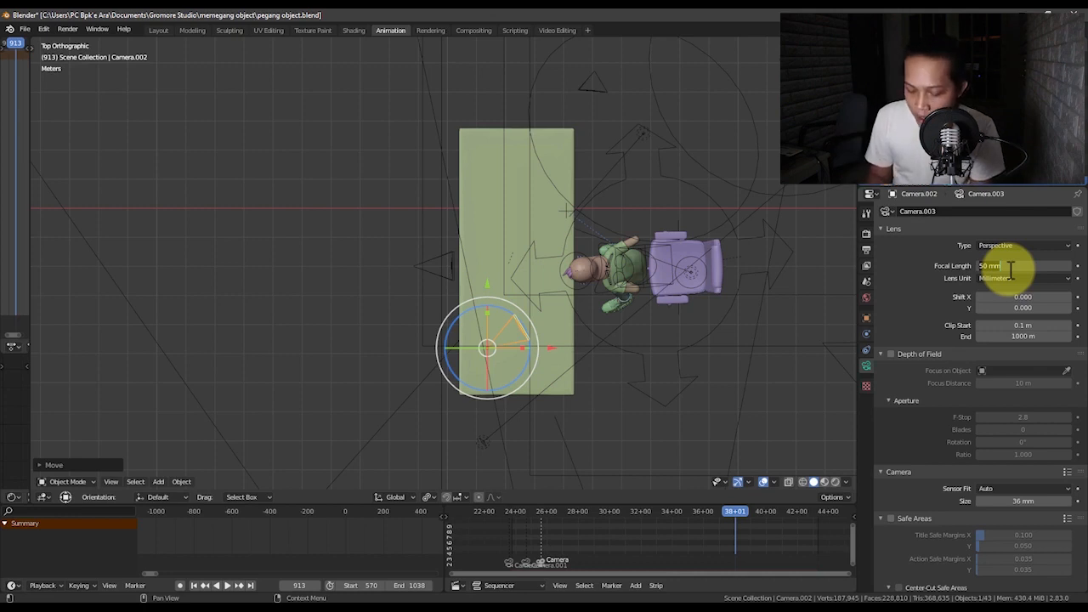
{"action": "type", "text": "120"}
{"action": "key", "text": "Return"}
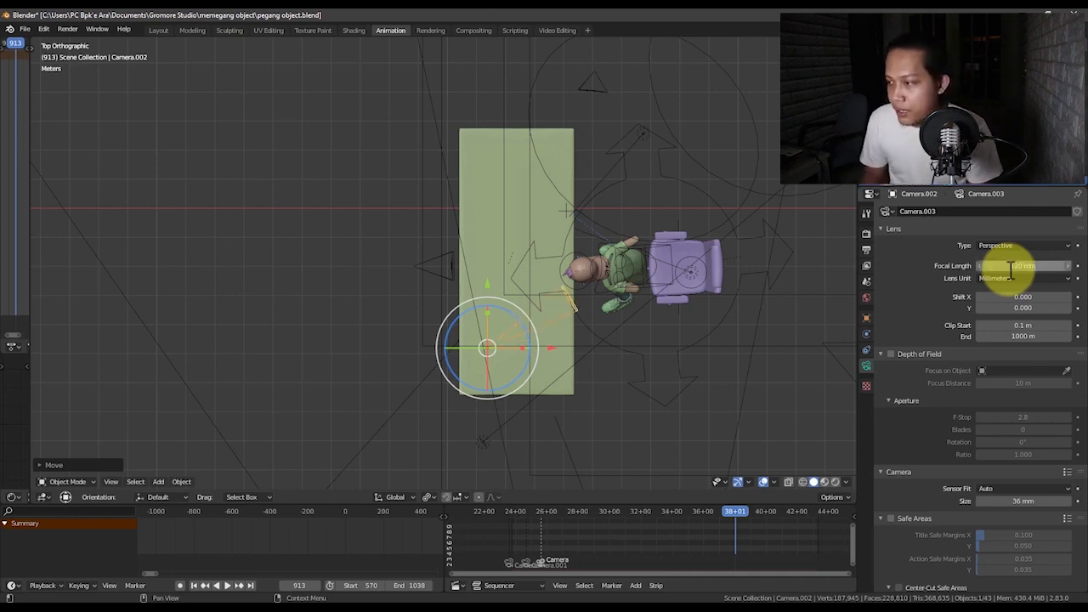
{"action": "key", "text": "g"}
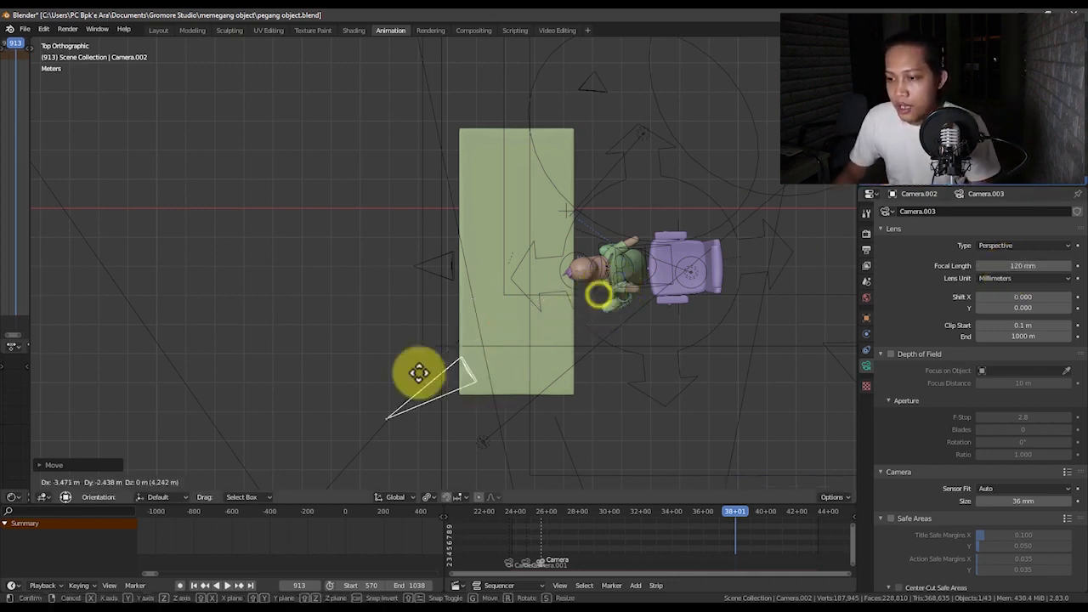
{"action": "left_click", "coordinate": [447, 356]}
{"action": "middle_click_drag", "start_coordinate": [459, 345], "coordinate": [487, 290], "text": "shift"}
{"action": "key", "text": "g"}
{"action": "left_click", "coordinate": [470, 314]}
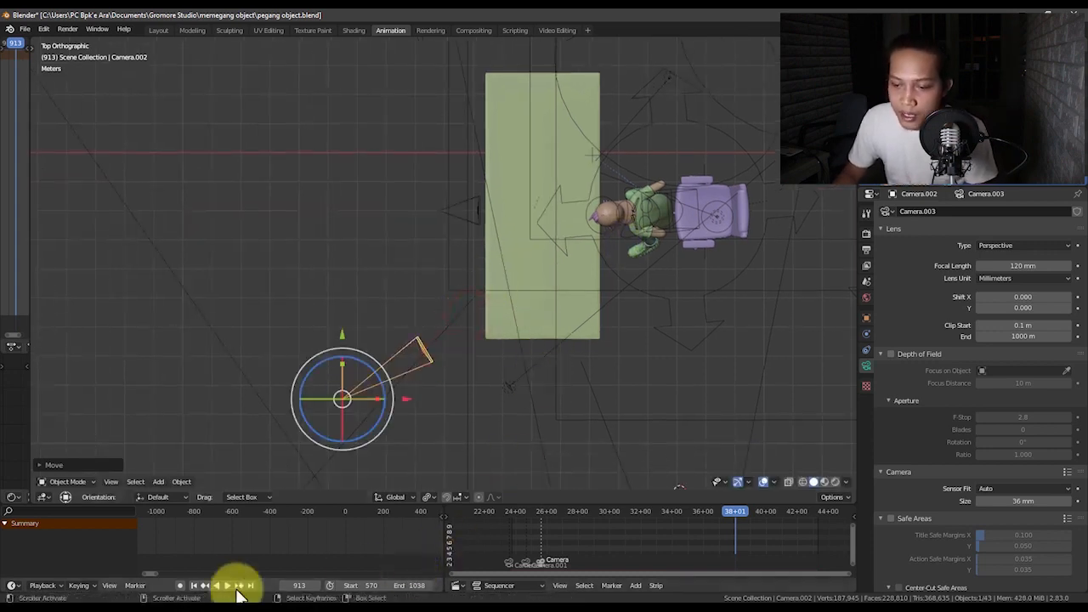
Step: Bind the third camera to a new marker at frame 913 and look through it
{"action": "left_click", "coordinate": [134, 585]}
{"action": "left_click", "coordinate": [161, 495]}
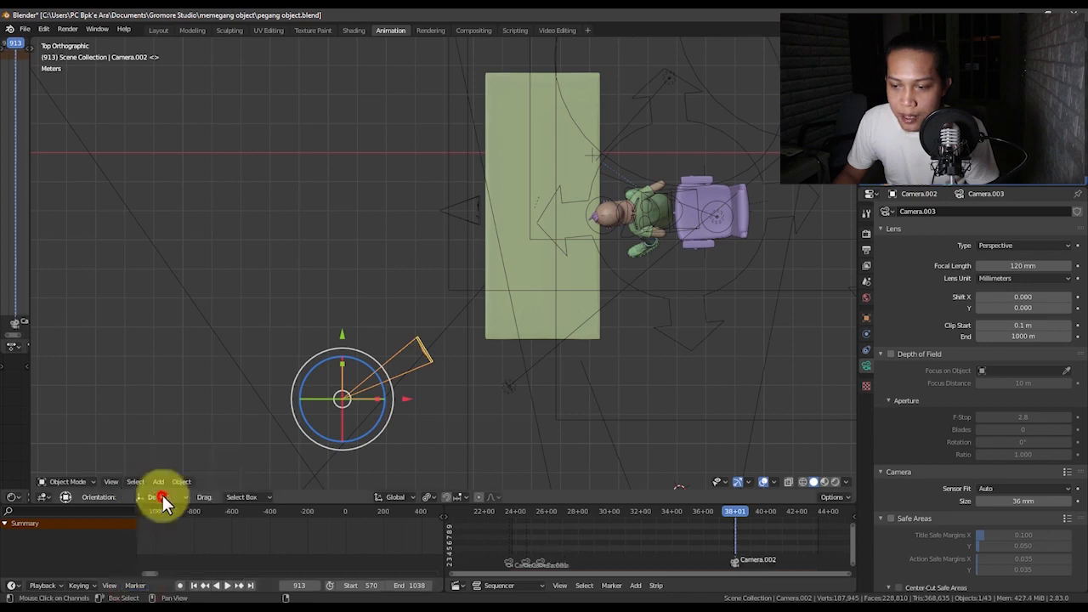
{"action": "key", "text": "KP_0"}
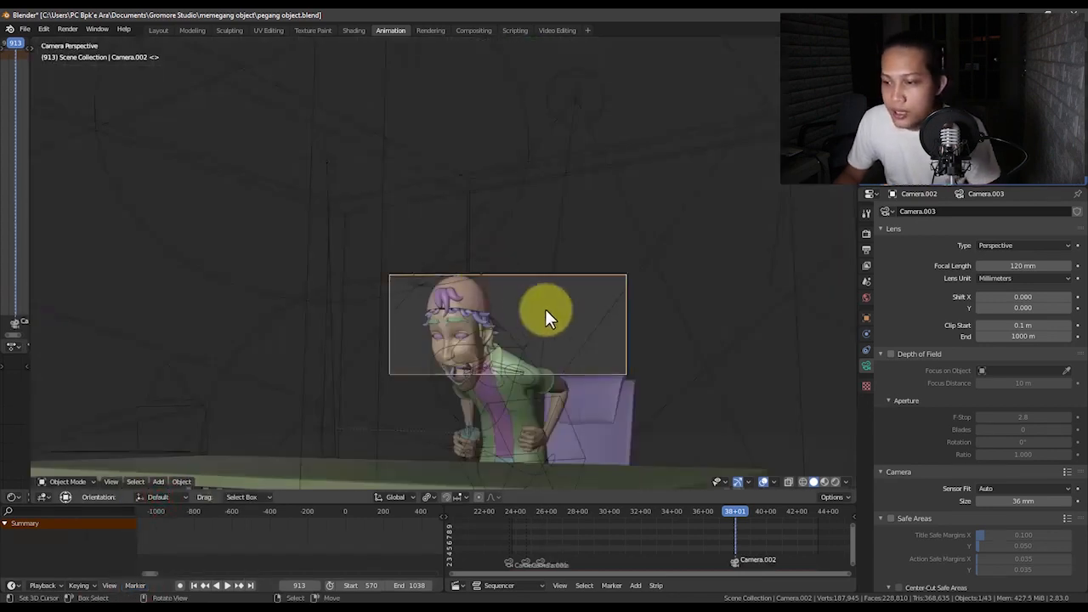
Step: Pull the third camera back along its local Z axis, shift it and trackball-rotate it towards the standing character
{"action": "key", "text": "g"}
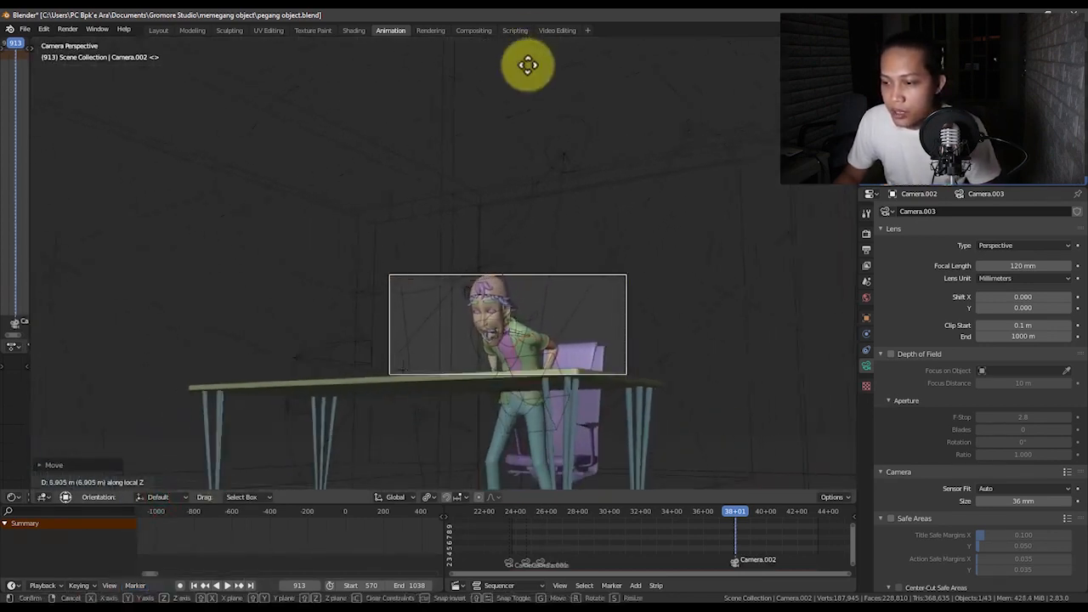
{"action": "left_click", "coordinate": [534, 407]}
{"action": "key", "text": "g"}
{"action": "left_click", "coordinate": [583, 321]}
{"action": "key", "text": "r"}
{"action": "key", "text": "r"}
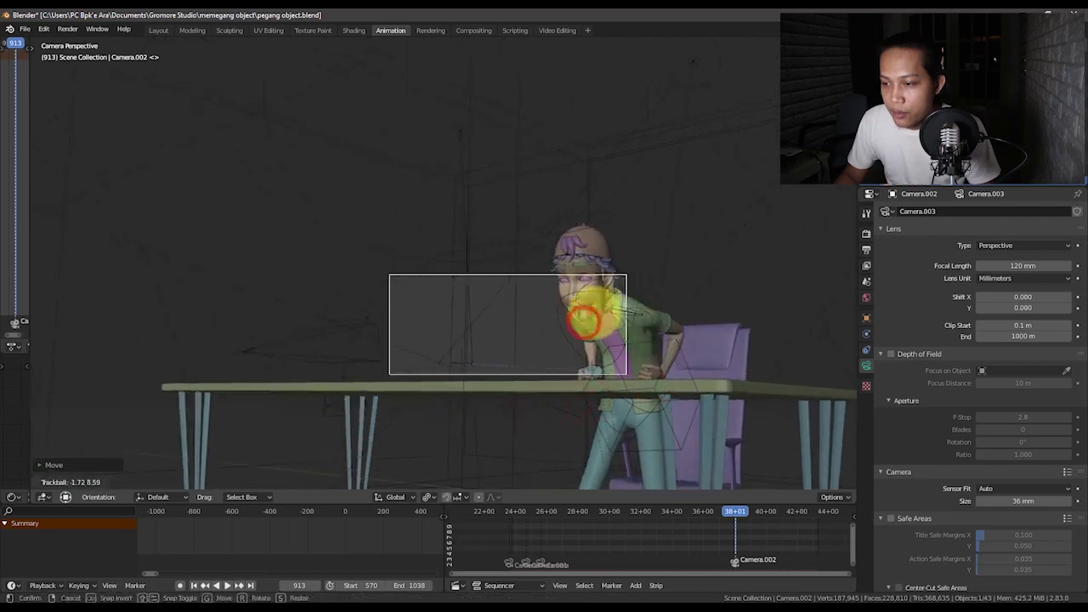
{"action": "left_click", "coordinate": [658, 288]}
Step: Move the third camera along its local Z axis and shift it to frame the character's face and shoulders closely
{"action": "key", "text": "g"}
{"action": "key", "text": "z"}
{"action": "key", "text": "z"}
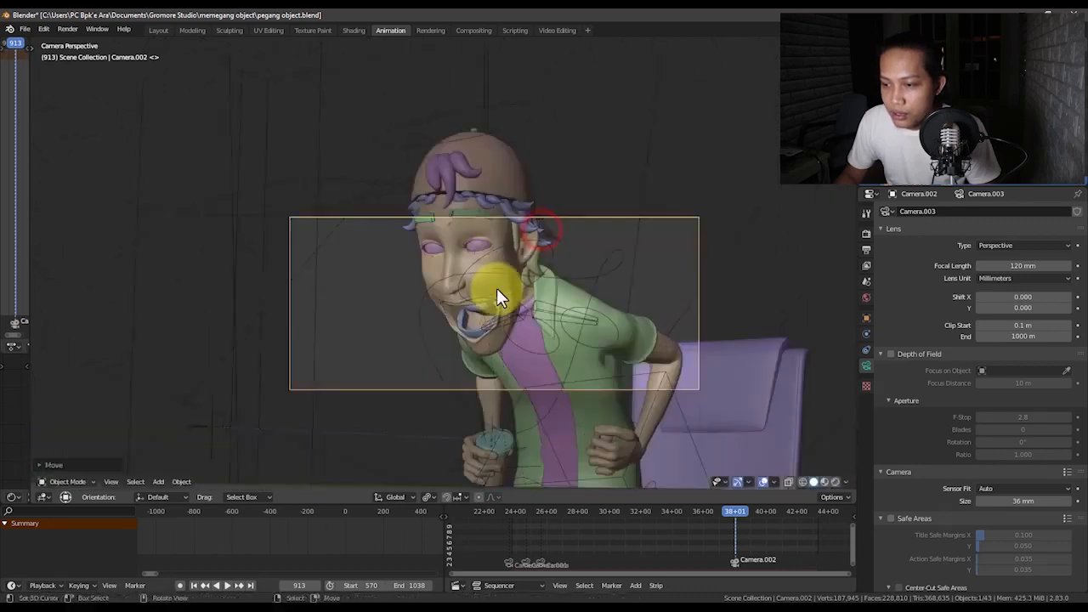
{"action": "left_click", "coordinate": [500, 86]}
{"action": "key", "text": "g"}
{"action": "left_click", "coordinate": [542, 282]}
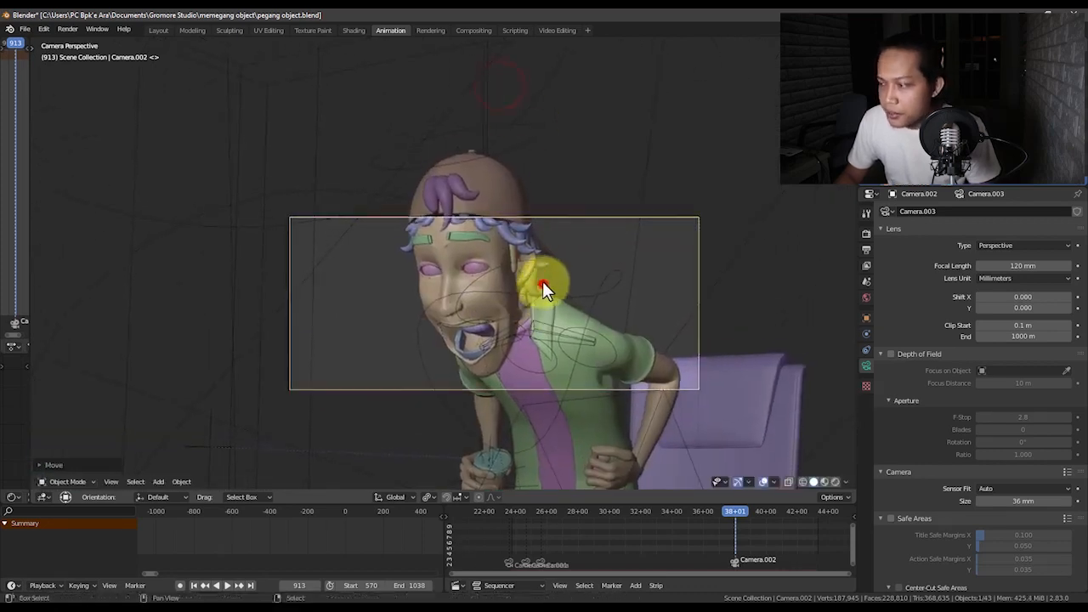
{"action": "key", "text": "g"}
{"action": "key", "text": "z"}
{"action": "key", "text": "z"}
{"action": "left_click", "coordinate": [543, 363]}
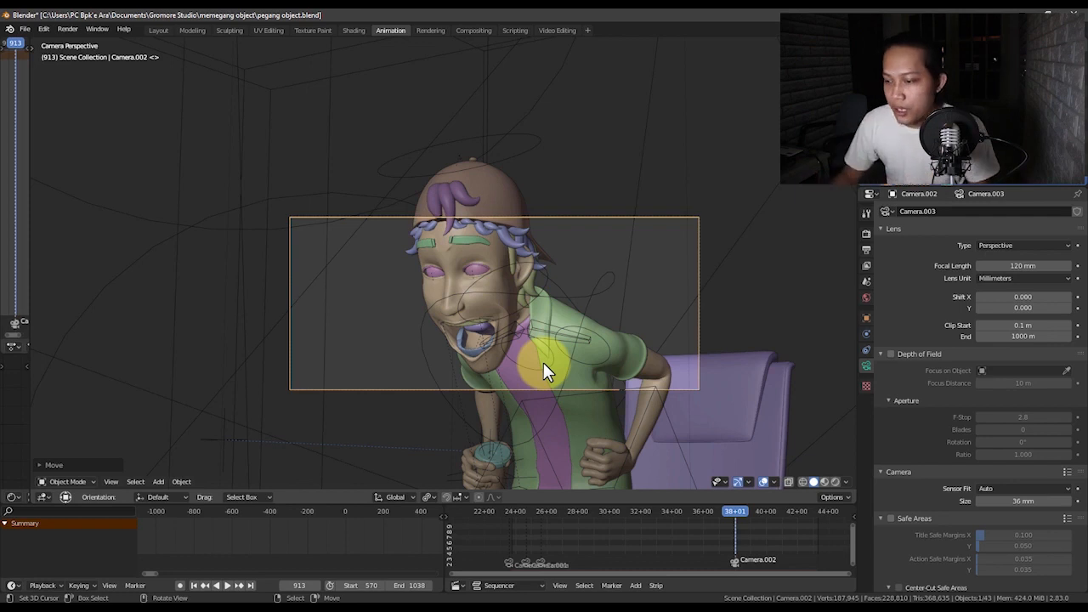
Step: Play the animation across the marker at frame 913 through frame 940 to check the third camera's shot
{"action": "scroll", "coordinate": [717, 518], "scroll_direction": "down", "scroll_amount": 12}
{"action": "mouse_move", "coordinate": [714, 516]}
{"action": "left_mouse_down"}
{"action": "mouse_move", "coordinate": [674, 520]}
{"action": "mouse_move", "coordinate": [731, 514]}
{"action": "left_mouse_up"}
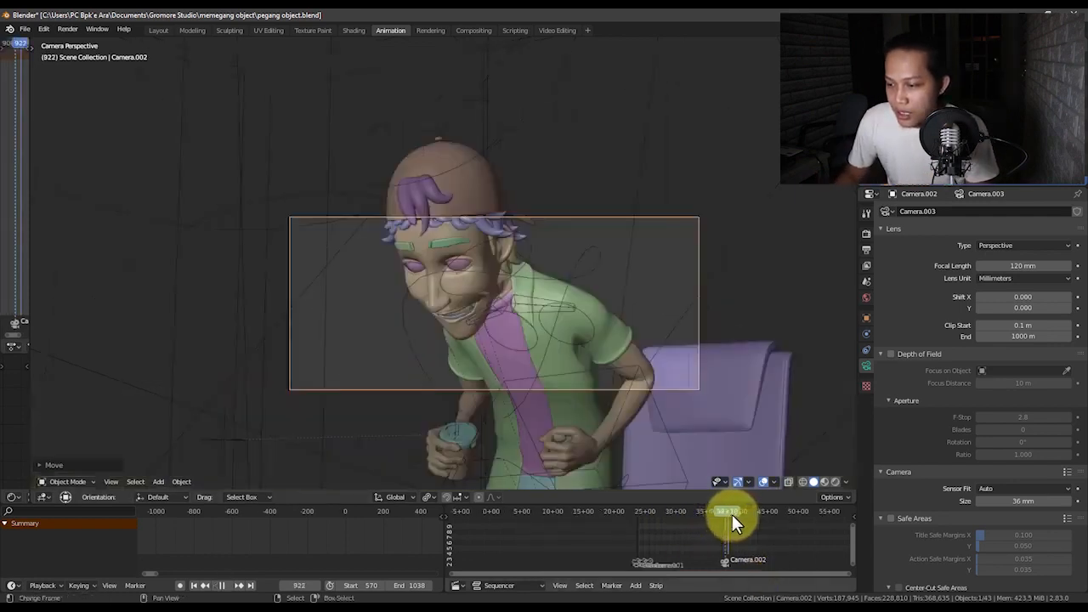
{"action": "scroll", "coordinate": [695, 534], "scroll_direction": "up", "scroll_amount": 3}
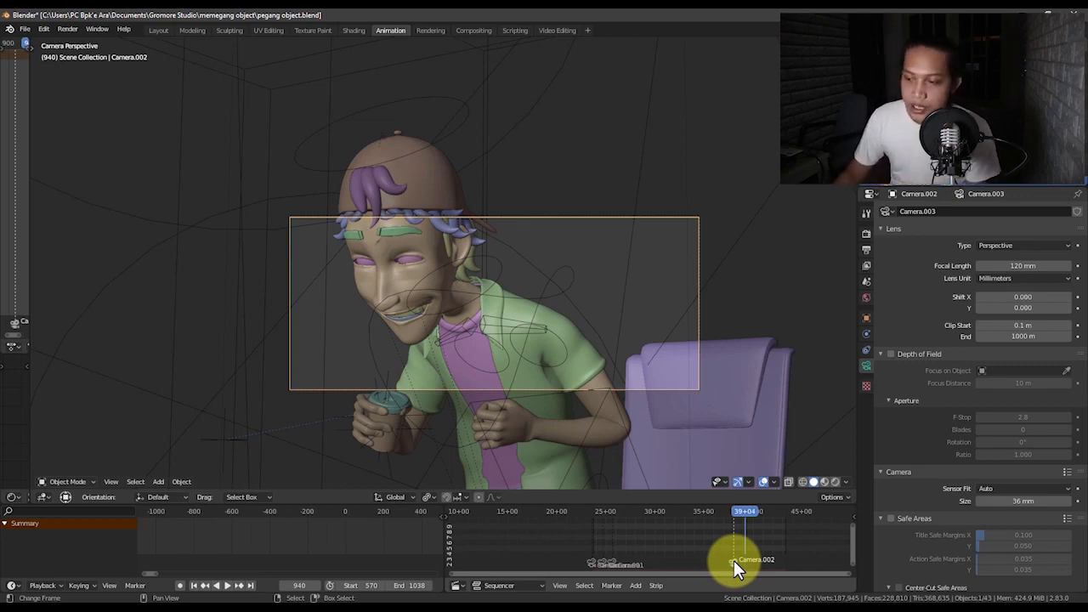
Step: Return to frame 564 and preview the earlier camera switches, continuing up to frame 860
{"action": "left_click_drag", "start_coordinate": [738, 542], "coordinate": [591, 534]}
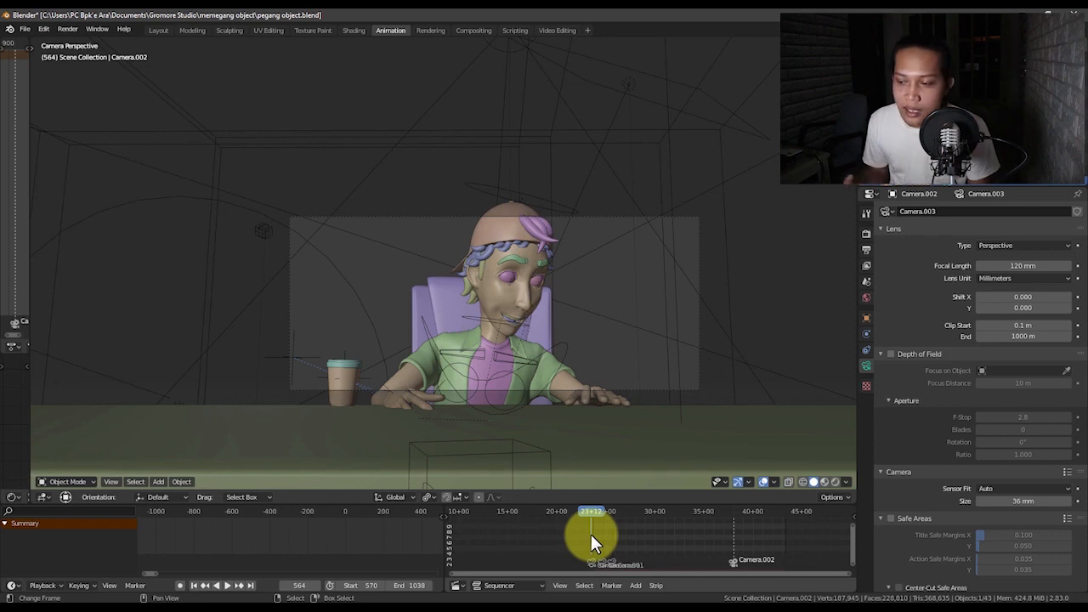
{"action": "scroll", "coordinate": [593, 534], "scroll_direction": "up", "scroll_amount": 8}
{"action": "middle_click_drag", "start_coordinate": [569, 555], "coordinate": [515, 552]}
{"action": "left_click", "coordinate": [536, 534]}
{"action": "key", "text": "space"}
{"action": "left_click_drag", "start_coordinate": [552, 538], "coordinate": [633, 534]}
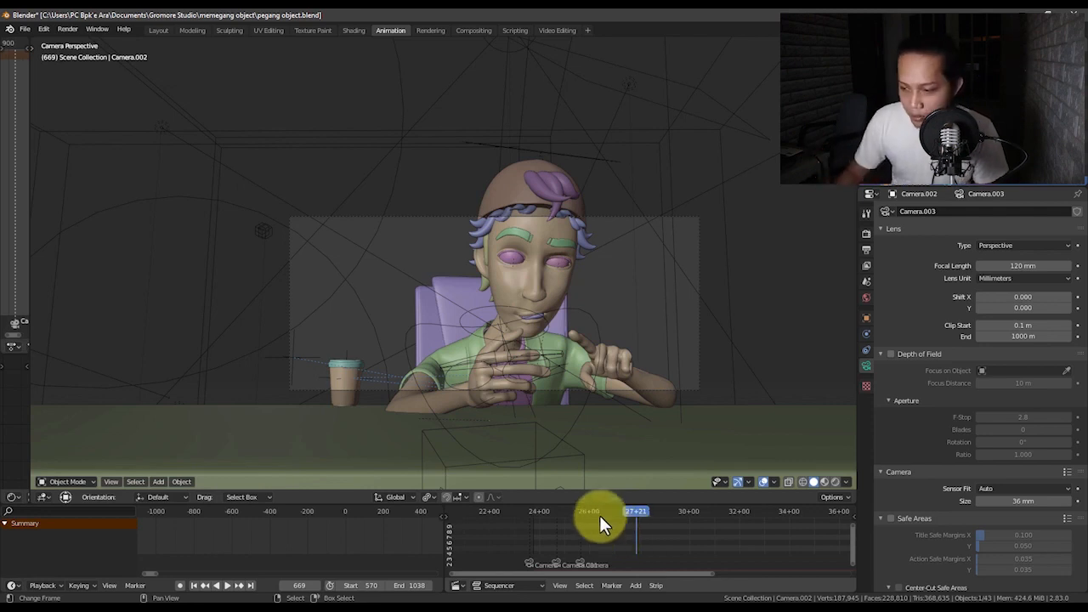
{"action": "scroll", "coordinate": [616, 519], "scroll_direction": "down", "scroll_amount": 5}
{"action": "mouse_move", "coordinate": [689, 532]}
{"action": "left_mouse_down"}
{"action": "mouse_move", "coordinate": [739, 533]}
{"action": "mouse_move", "coordinate": [689, 536]}
{"action": "left_mouse_up"}
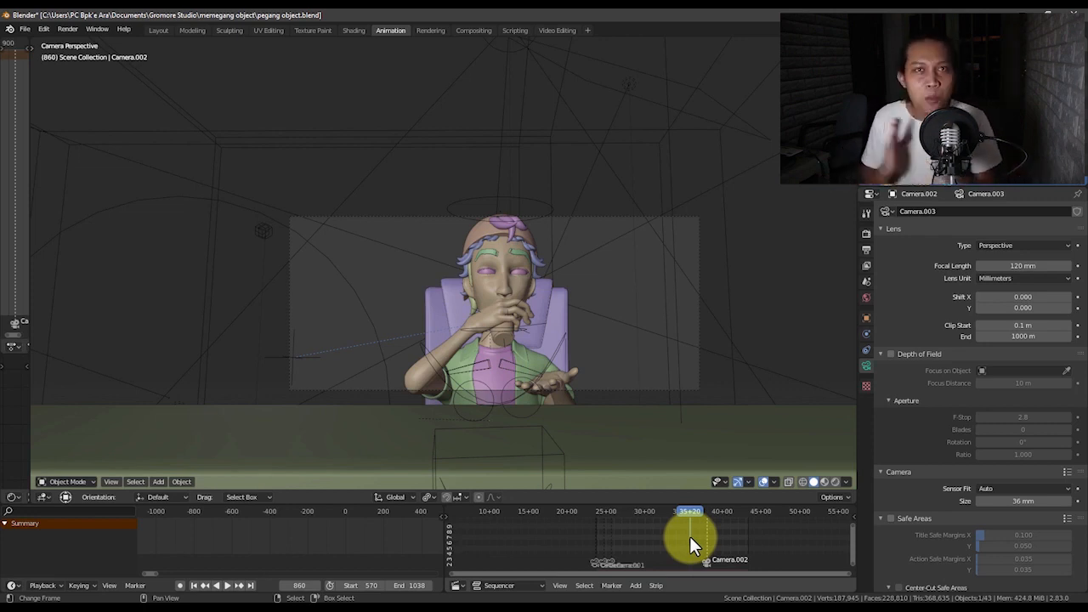
Step: Play the animation past the marker at frame 913 to frame 1002 to check the third camera's framing
{"action": "scroll", "coordinate": [685, 535], "scroll_direction": "down", "scroll_amount": 3}
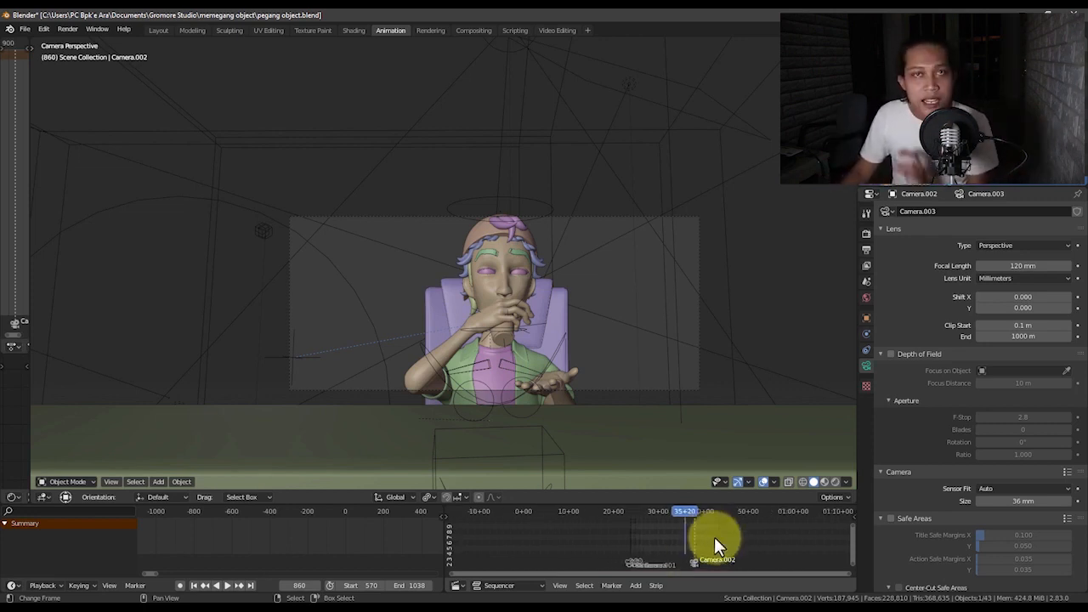
{"action": "middle_click_drag", "start_coordinate": [685, 533], "coordinate": [547, 521]}
{"action": "scroll", "coordinate": [518, 527], "scroll_direction": "up", "scroll_amount": 6}
{"action": "mouse_move", "coordinate": [579, 533]}
{"action": "left_mouse_down"}
{"action": "mouse_move", "coordinate": [451, 537]}
{"action": "mouse_move", "coordinate": [599, 536]}
{"action": "left_mouse_up"}
{"action": "key", "text": "space"}
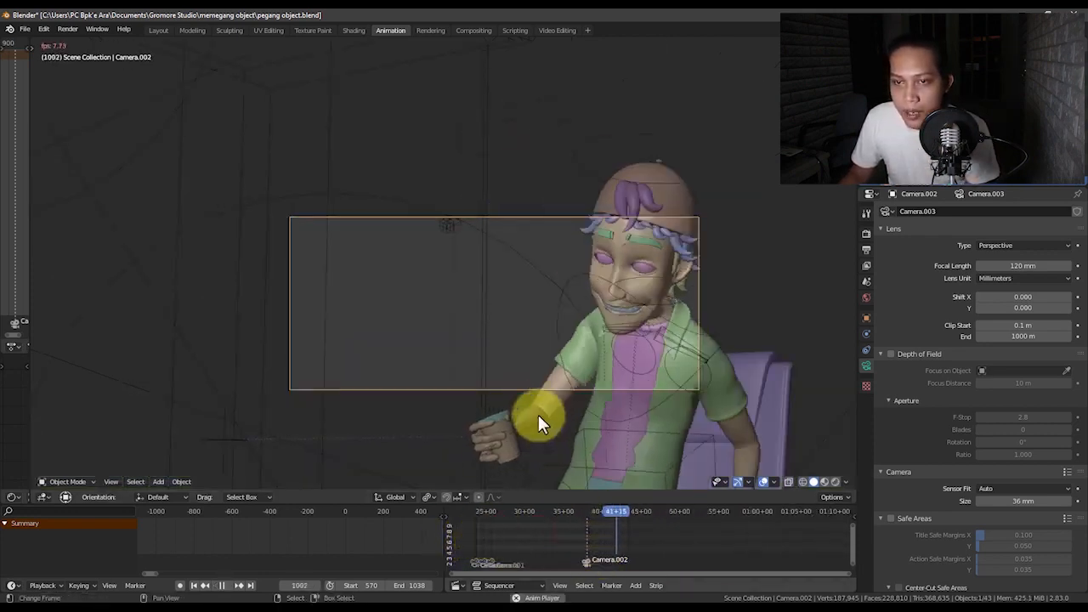
Step: Pause the preview at frame 1014, then replay the looping animation and stop it at frame 645
{"action": "key", "text": "space"}
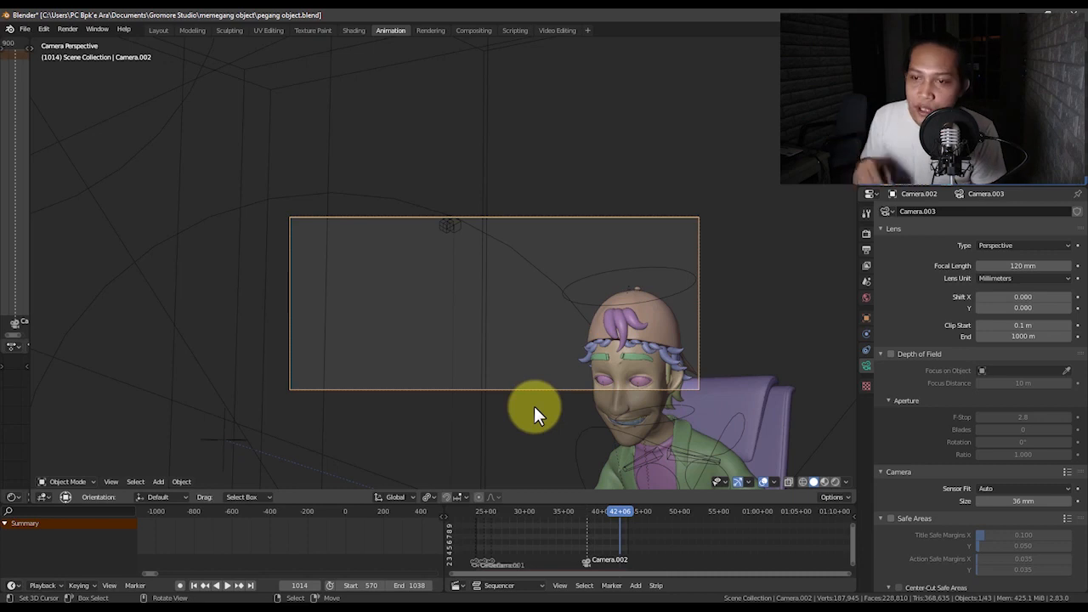
{"action": "key", "text": "space"}
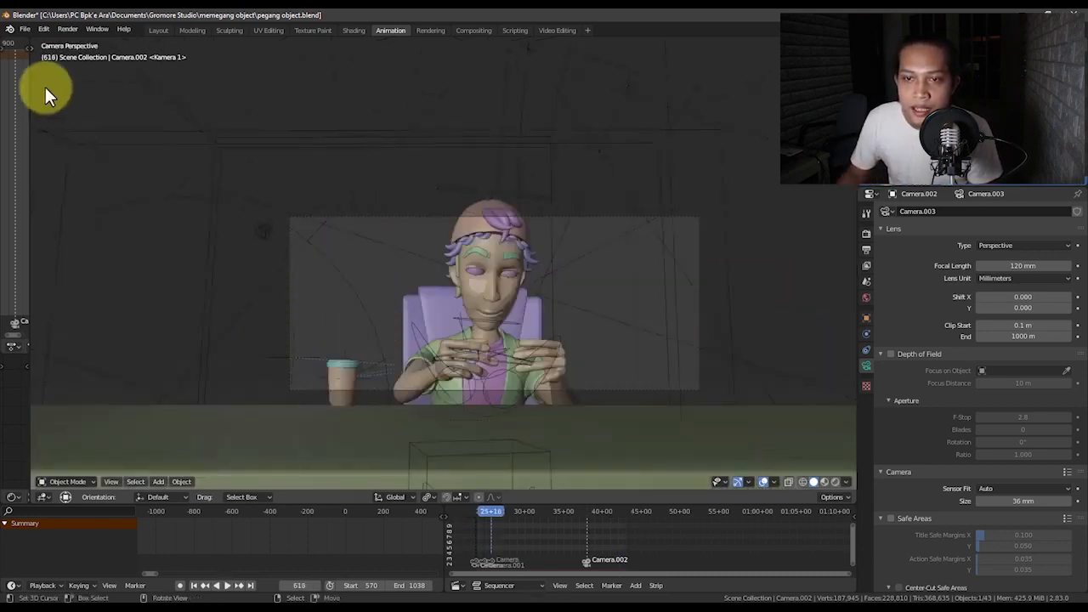
{"action": "key", "text": "space"}
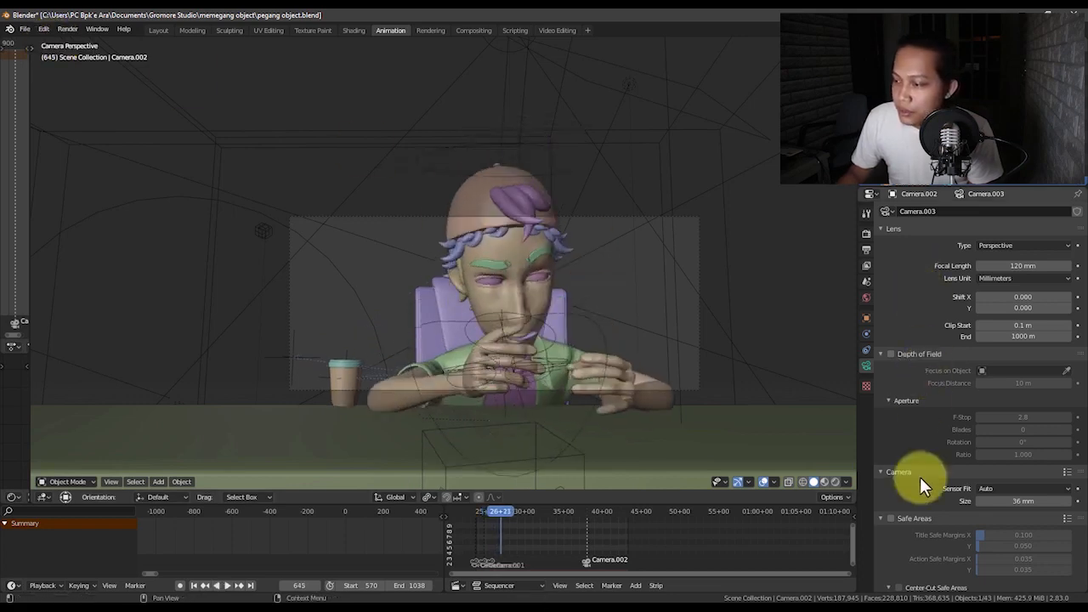
Step: Enable Simplify in the scene's render settings, with the viewport Max Subdivision at 0
{"action": "scroll", "coordinate": [915, 518], "scroll_direction": "down", "scroll_amount": 8}
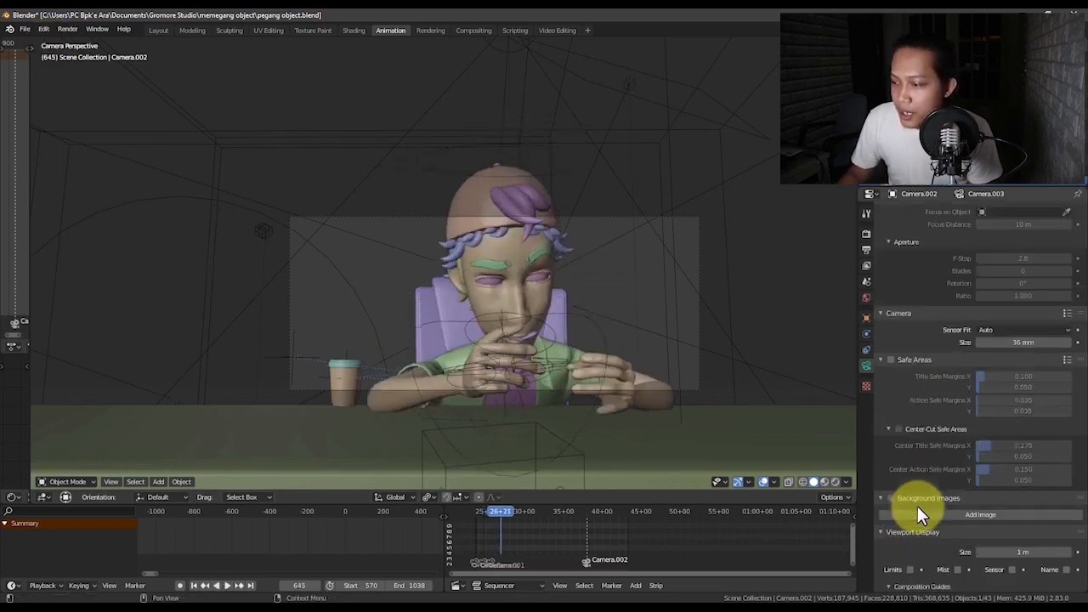
{"action": "left_click", "coordinate": [865, 234]}
{"action": "left_click", "coordinate": [906, 347]}
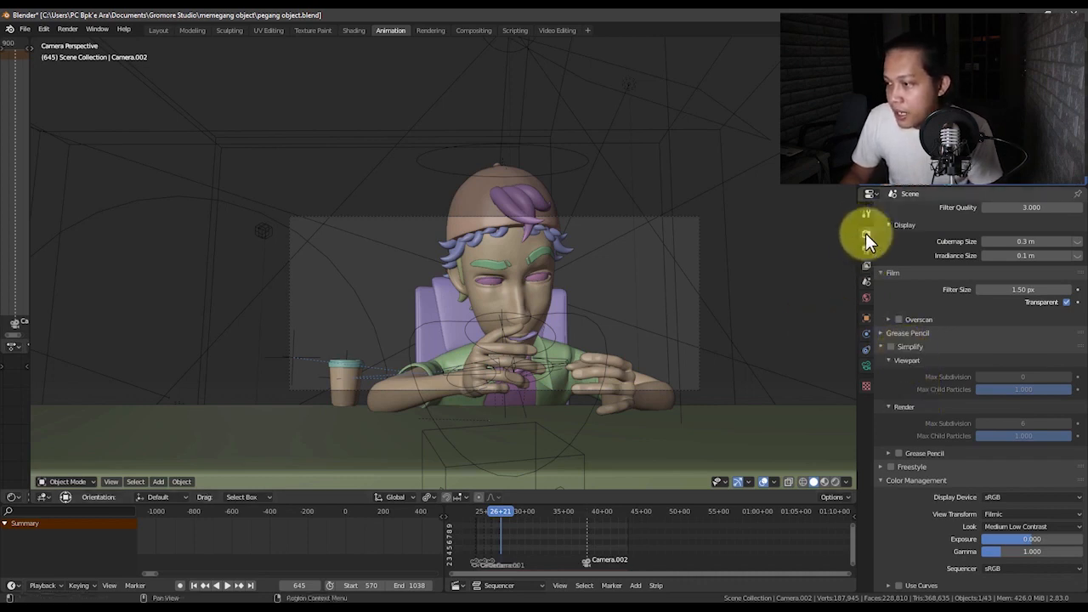
{"action": "scroll", "coordinate": [907, 255], "scroll_direction": "up", "scroll_amount": 3}
{"action": "scroll", "coordinate": [901, 419], "scroll_direction": "down", "scroll_amount": 3}
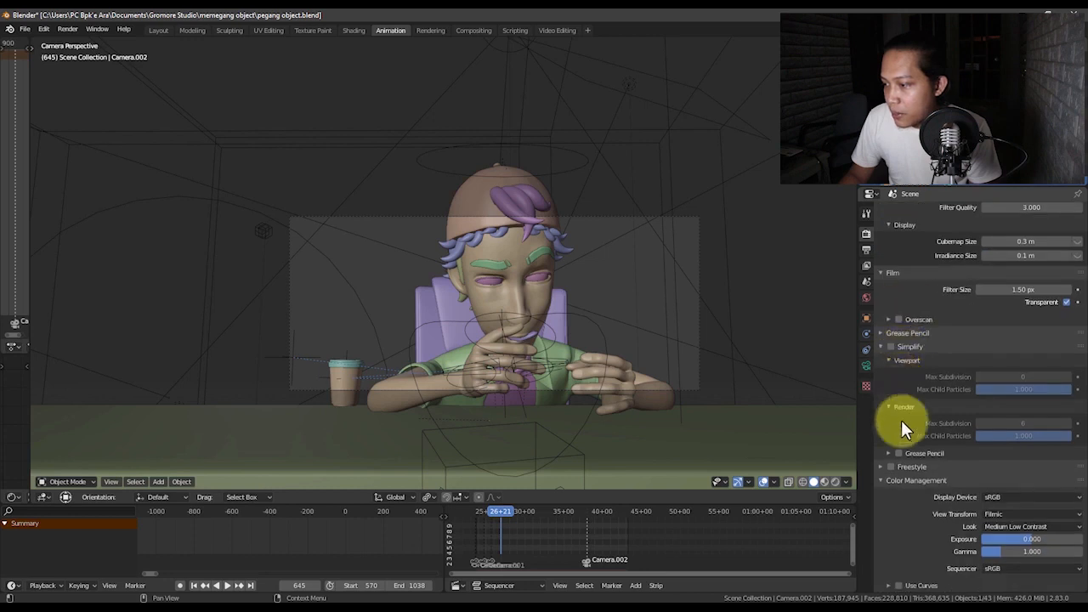
{"action": "left_click", "coordinate": [891, 347]}
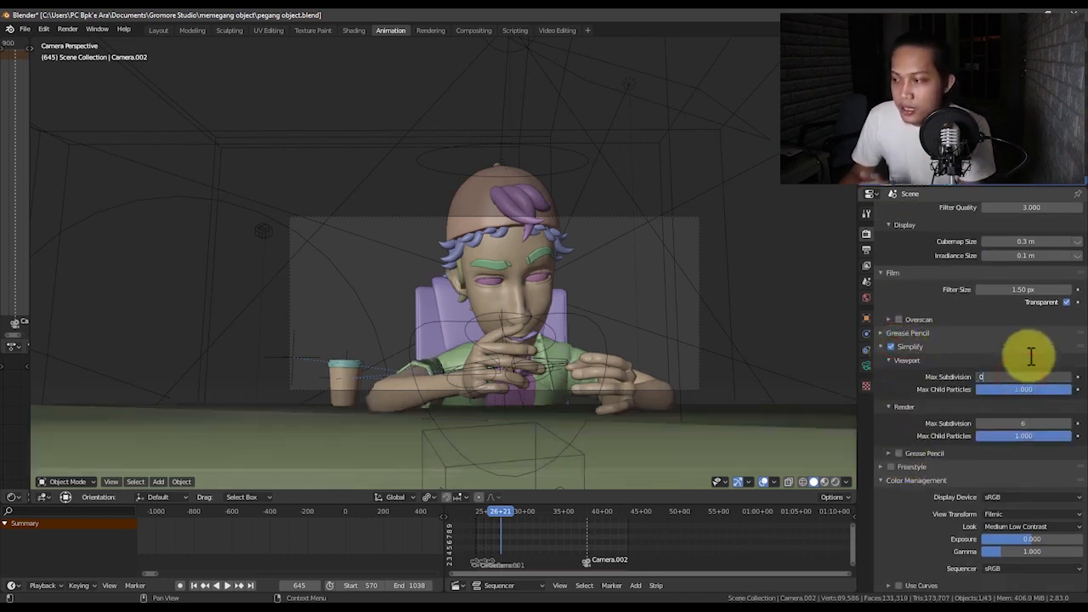
Step: Play the simplified animation from frame 645 to frame 861 to check the playback speed
{"action": "key", "text": "space"}
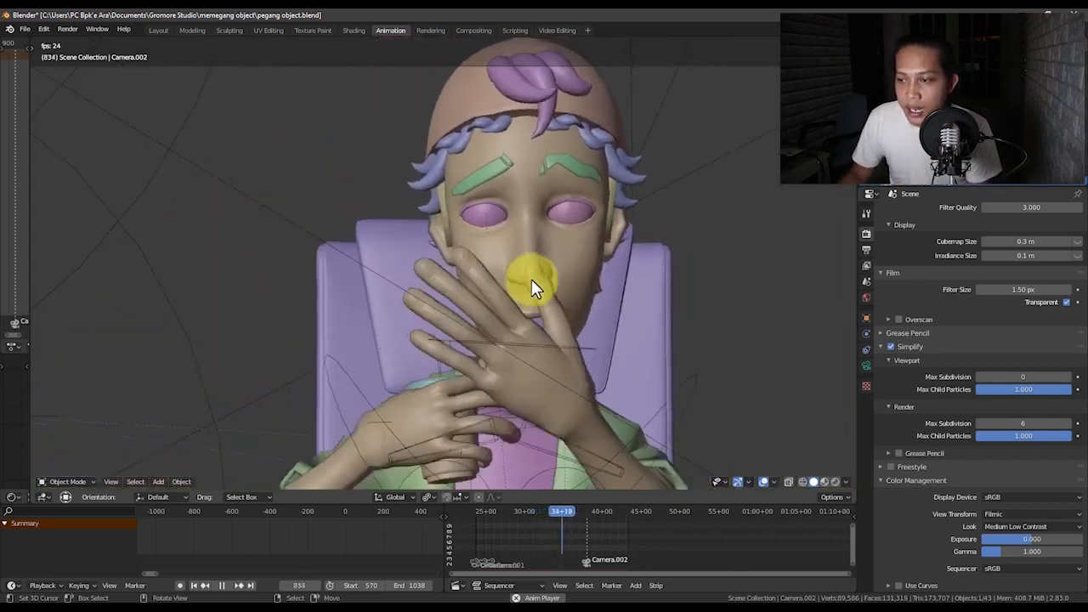
{"action": "key", "text": "space"}
Step: Compare the face's surface detail up close by turning Simplify off and back on
{"action": "scroll", "coordinate": [490, 158], "scroll_direction": "up", "scroll_amount": 6}
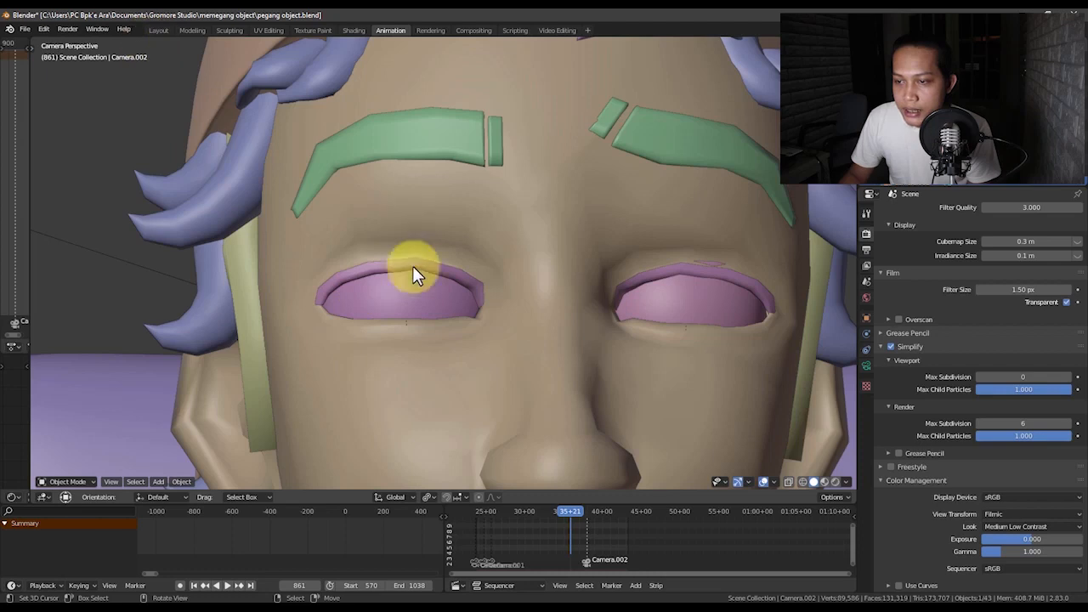
{"action": "left_click", "coordinate": [890, 347]}
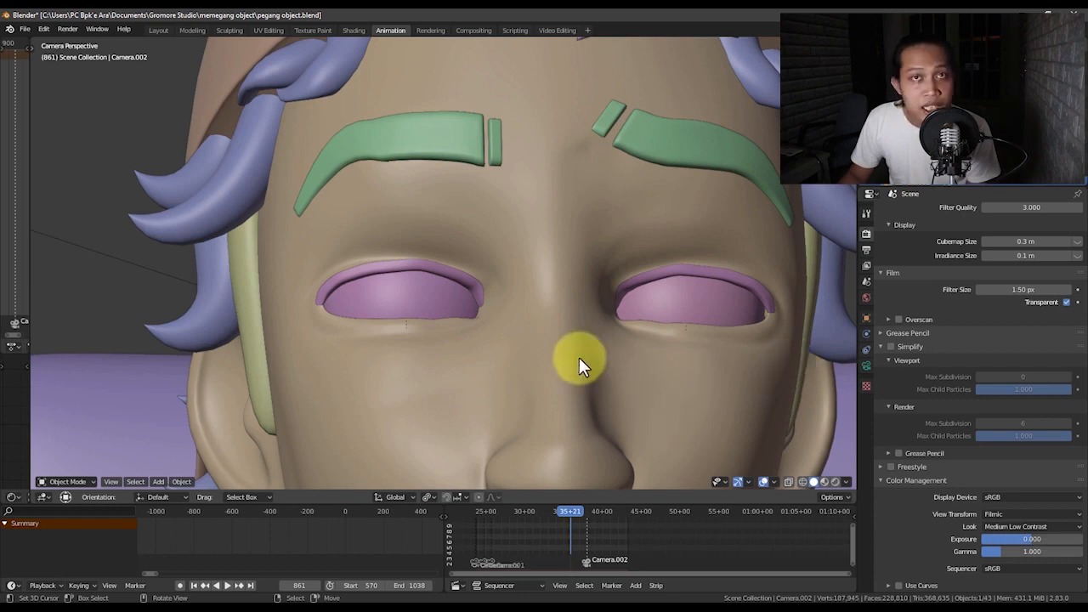
{"action": "left_click", "coordinate": [890, 346]}
Step: Play the simplified animation from frame 861 with the whole camera frame in view
{"action": "scroll", "coordinate": [417, 255], "scroll_direction": "down", "scroll_amount": 5}
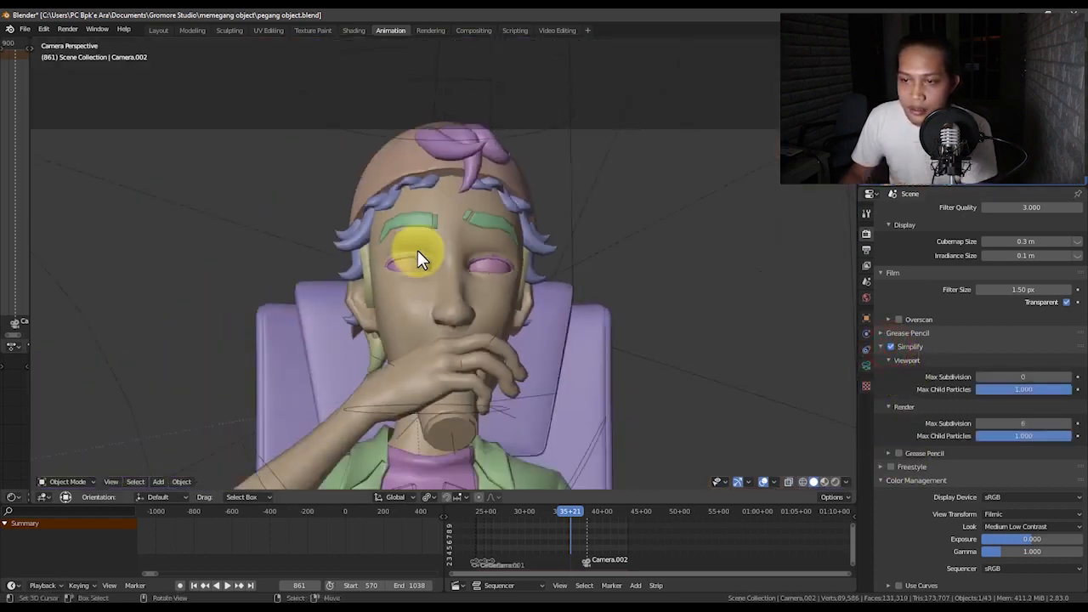
{"action": "scroll", "coordinate": [421, 255], "scroll_direction": "down", "scroll_amount": 3}
{"action": "key", "text": "space"}
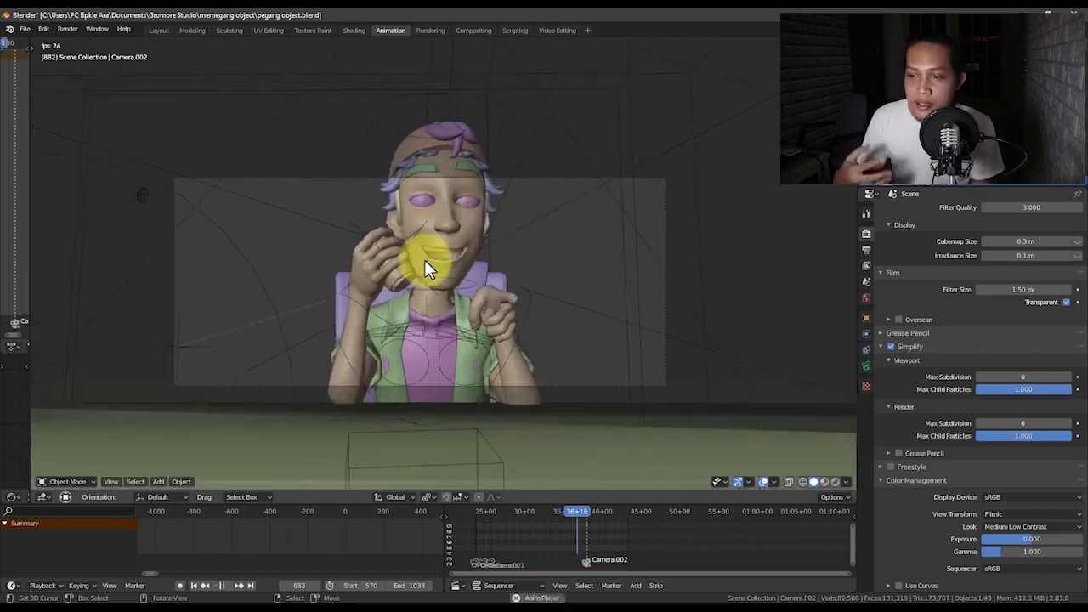